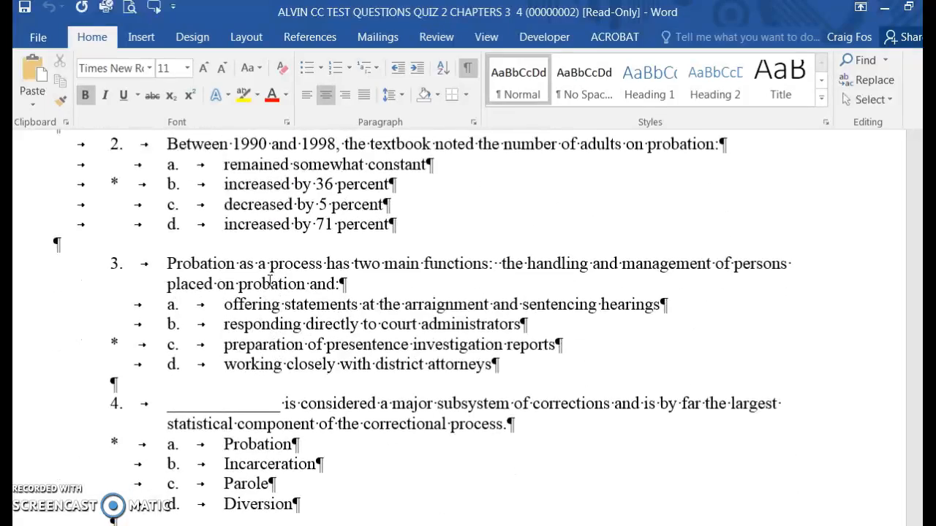
Delete the entire contents of the quiz document.
scroll(270, 281, down, 2)
scroll(269, 281, up, 7)
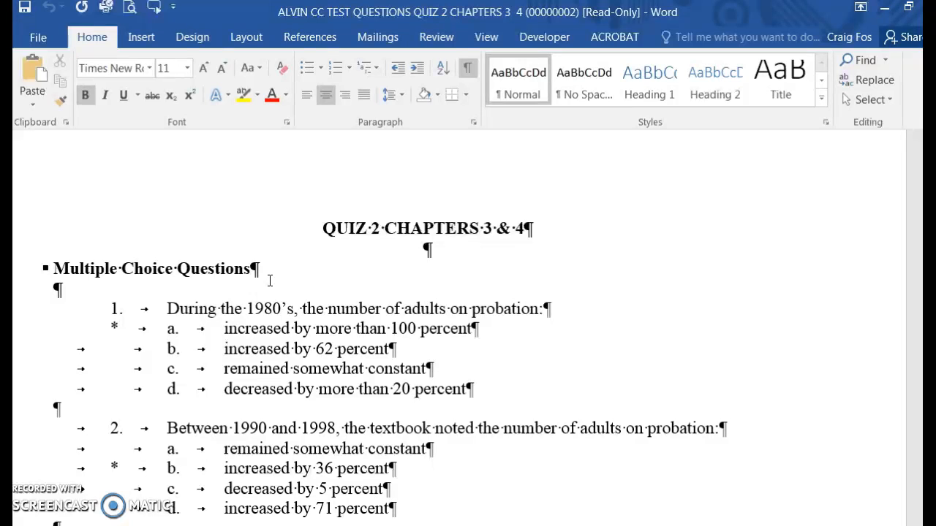
key(ctrl+a)
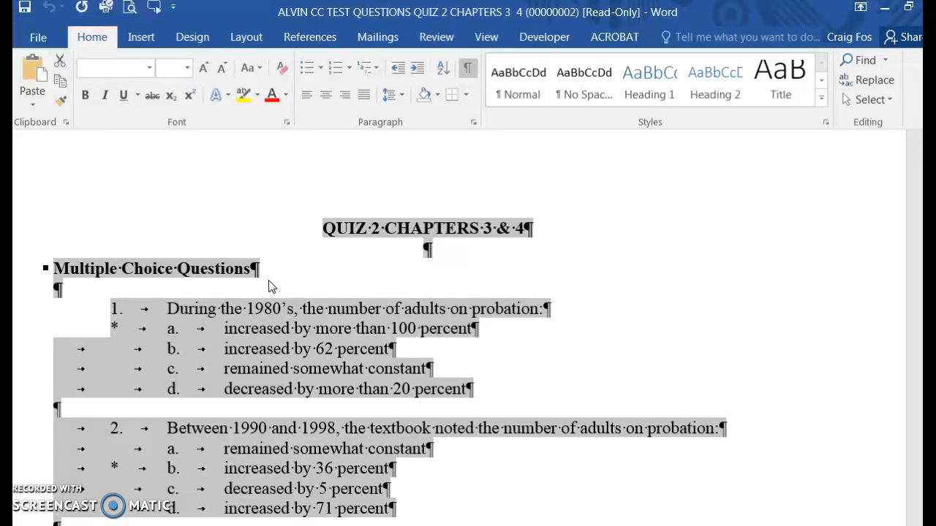
key(Delete)
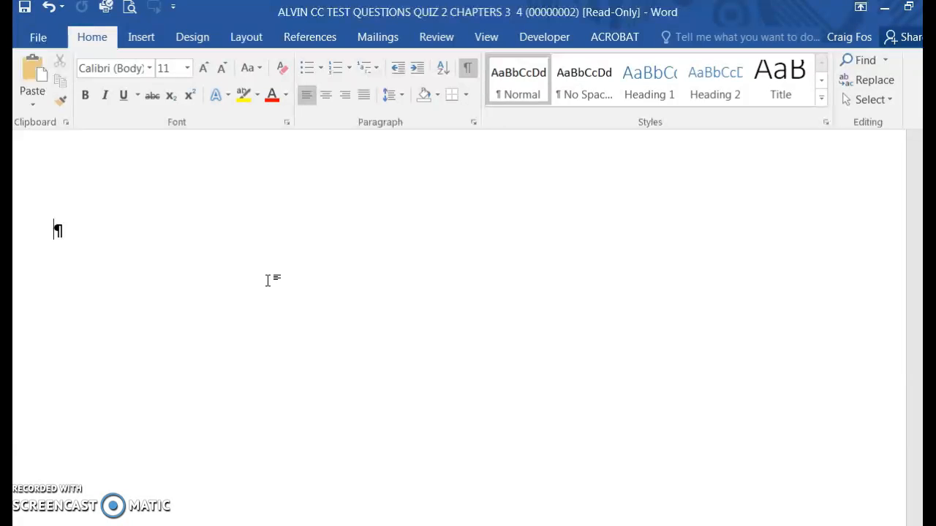
Set the empty paragraph's line spacing to Single and its spacing after to 0 pt.
right_click(131, 296)
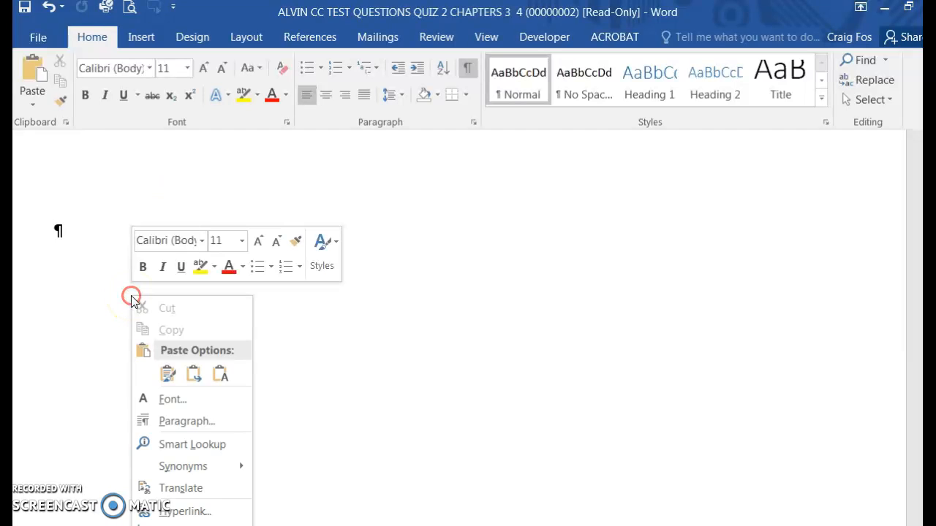
click(180, 424)
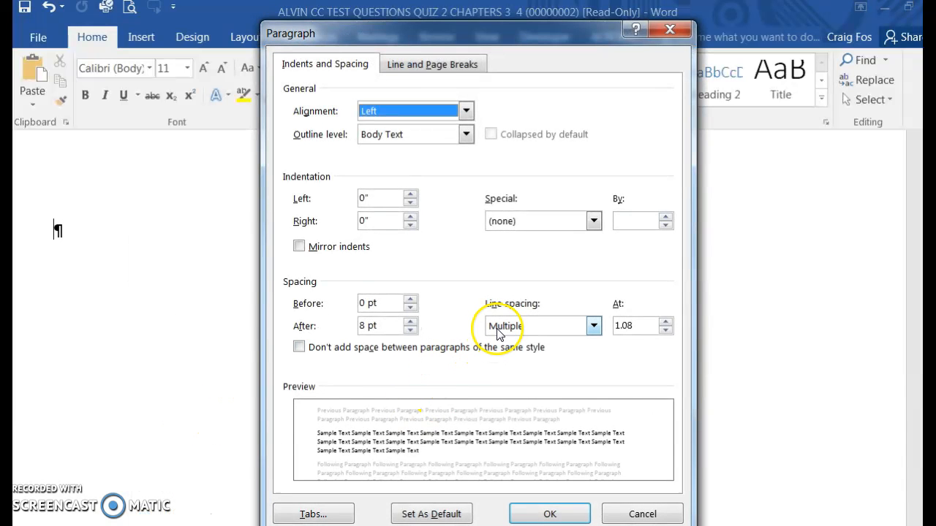
click(496, 326)
click(496, 343)
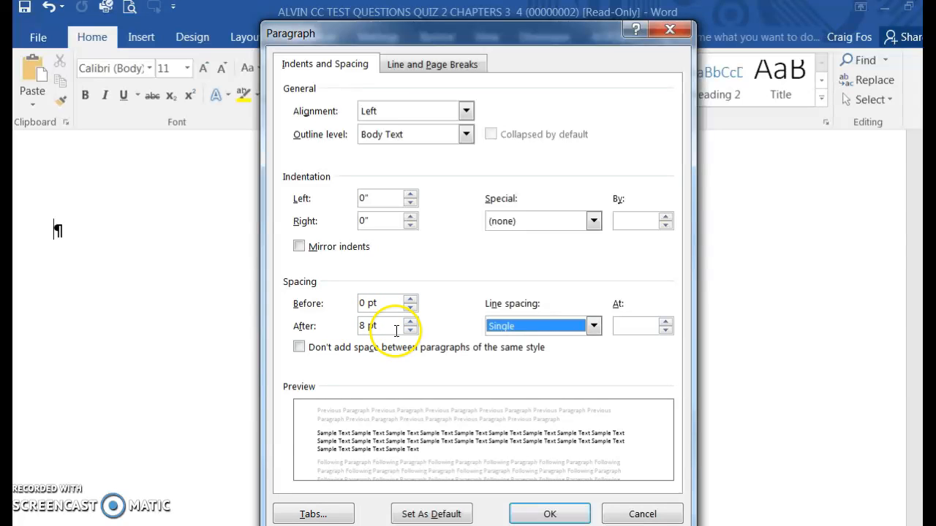
click(411, 323)
click(411, 330)
click(412, 330)
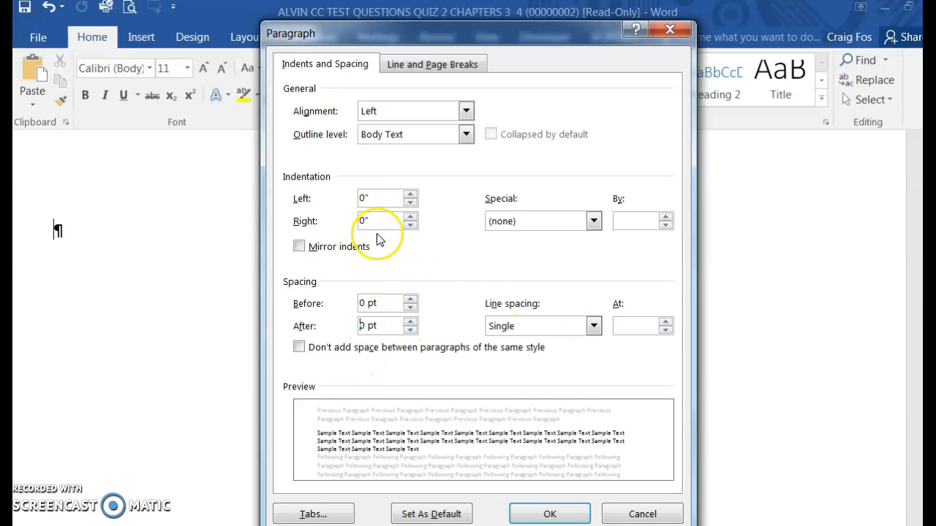
click(540, 514)
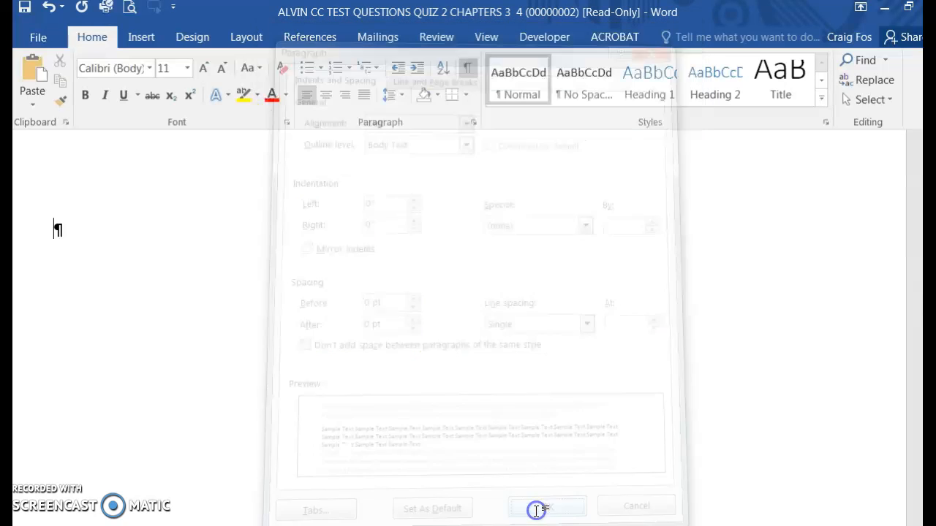
Paste the copied quiz questions into the empty document, keeping the text only.
click(50, 229)
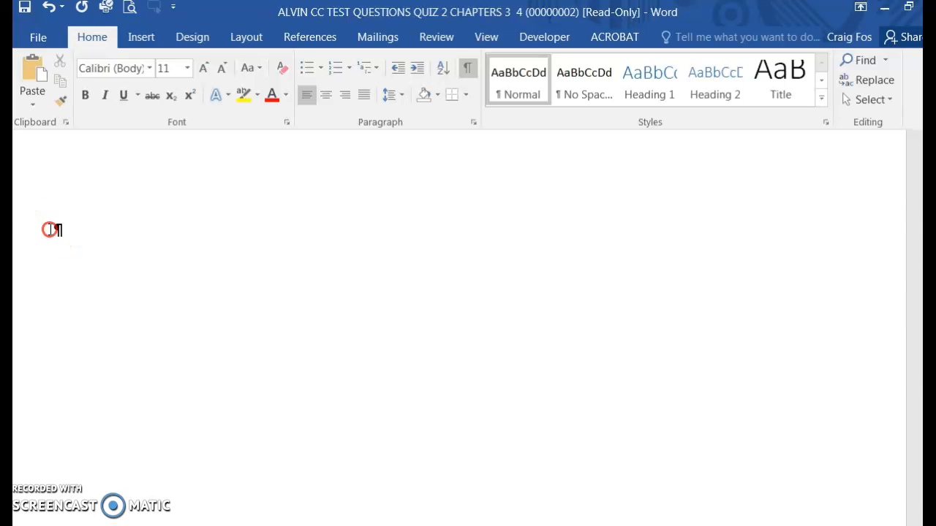
right_click(50, 230)
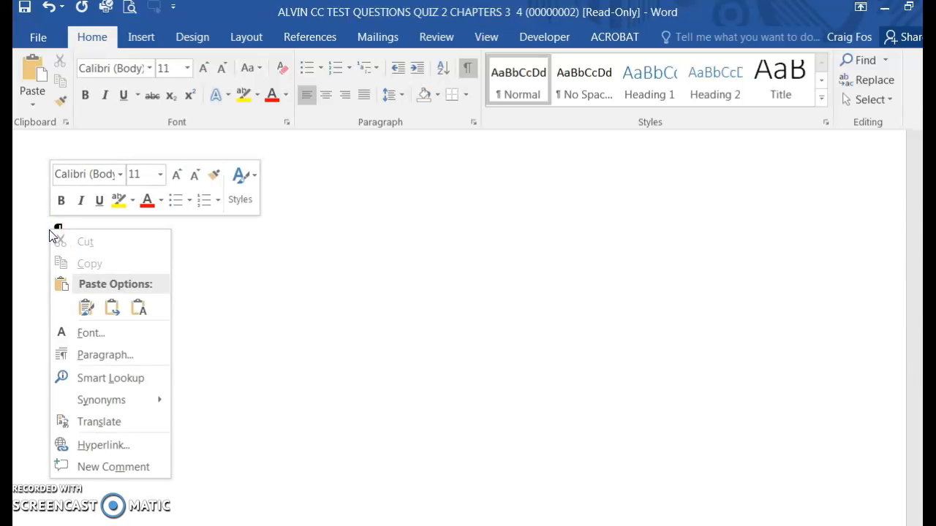
click(143, 309)
click(141, 309)
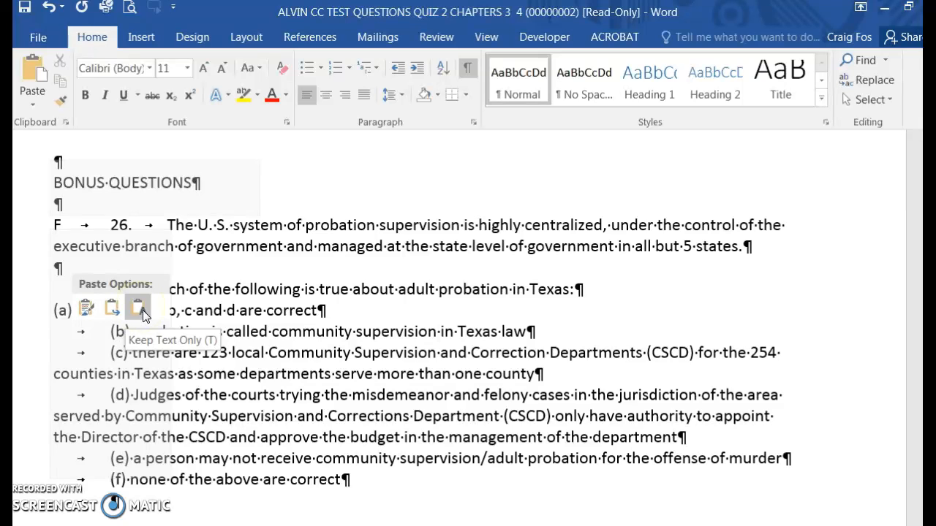
click(143, 309)
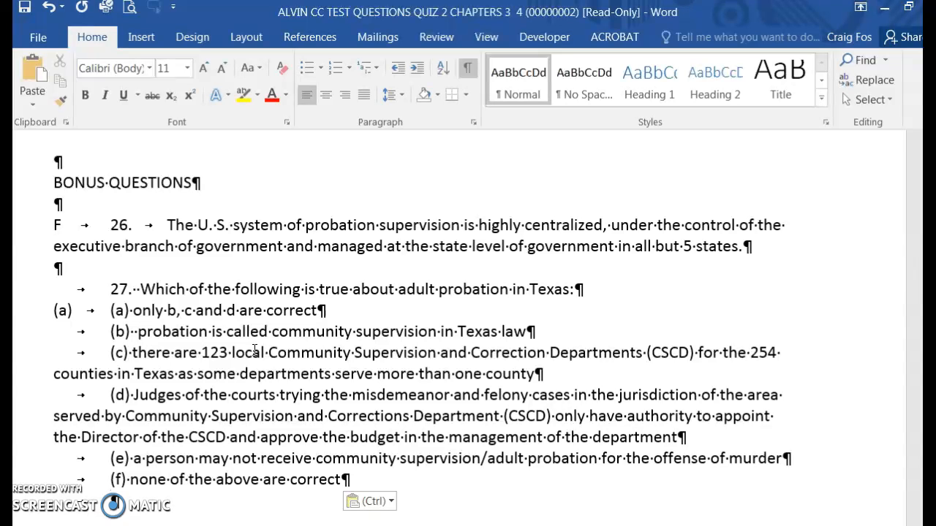
Hide the formatting marks and add a line reading "MC" directly above question 1.
scroll(254, 351, up, 5)
click(467, 70)
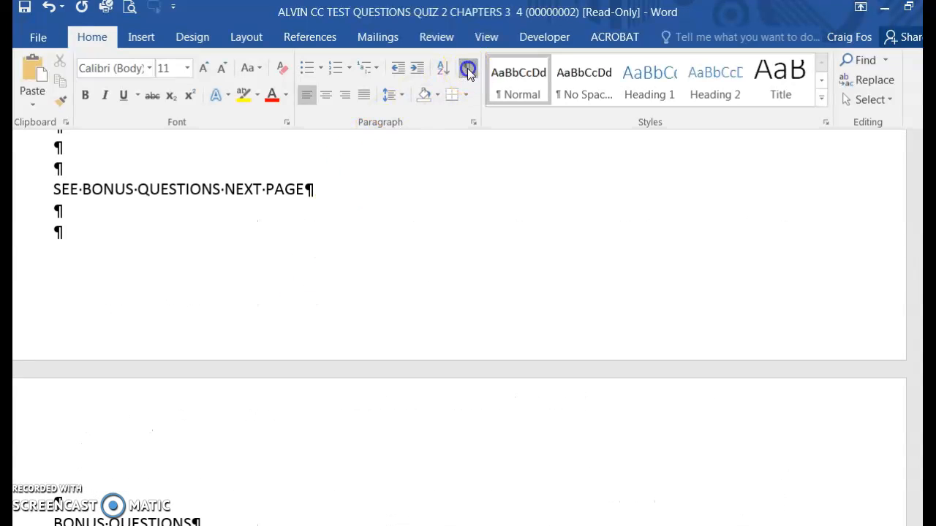
scroll(390, 250, up, 15)
scroll(382, 266, up, 10)
scroll(382, 266, up, 10)
scroll(382, 266, up, 10)
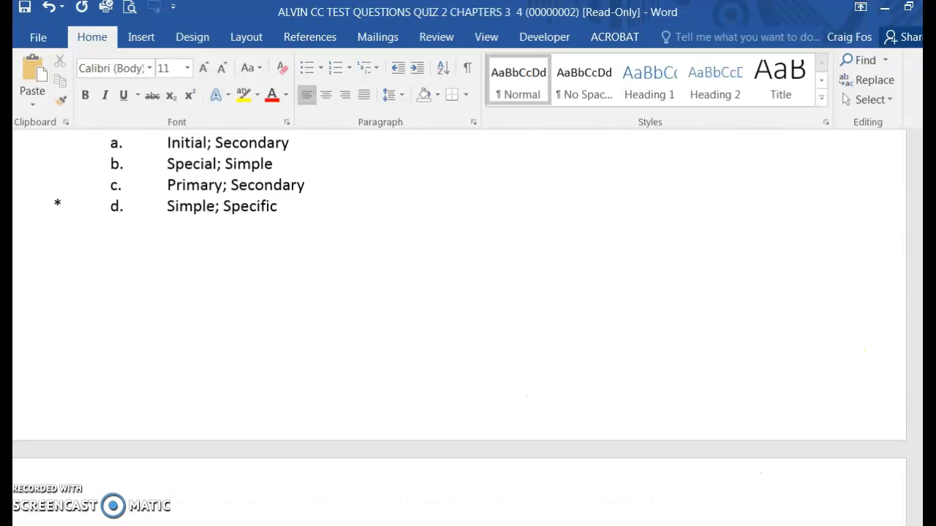
scroll(381, 267, up, 20)
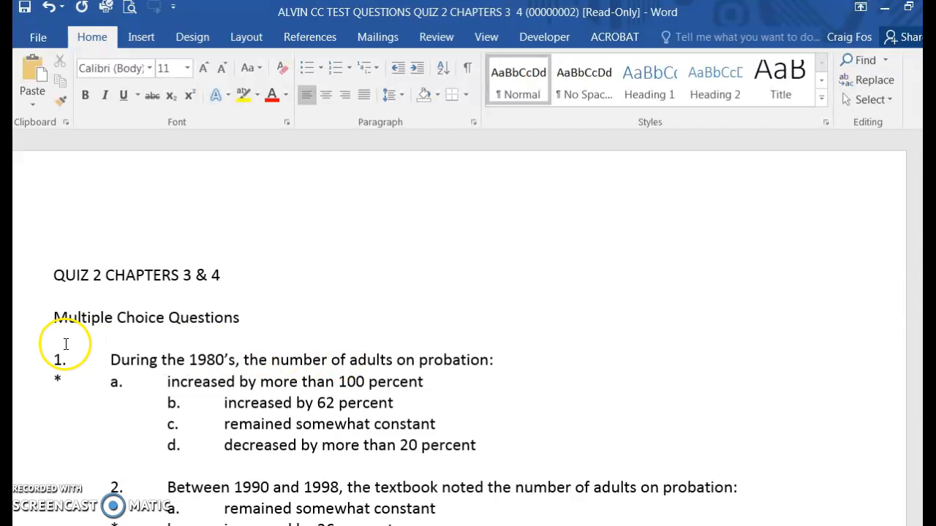
click(59, 344)
key(Return)
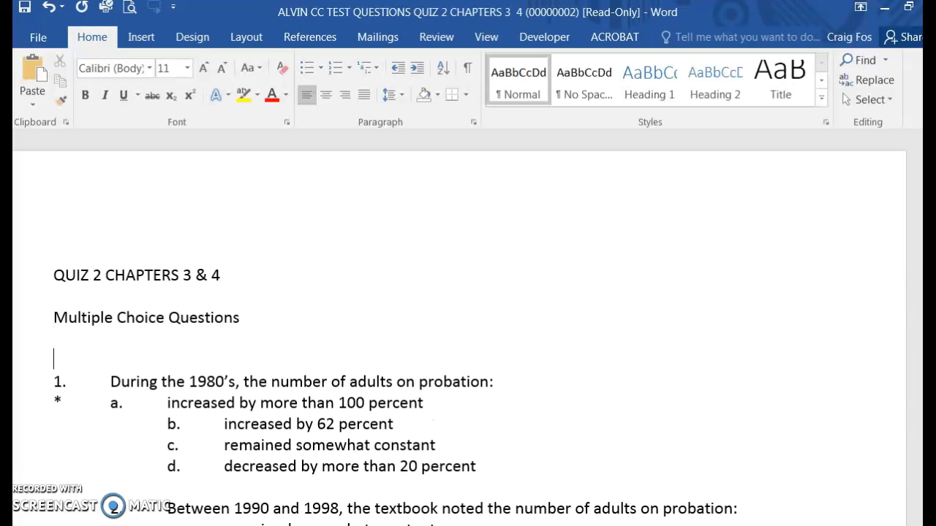
text(MC)
click(448, 127)
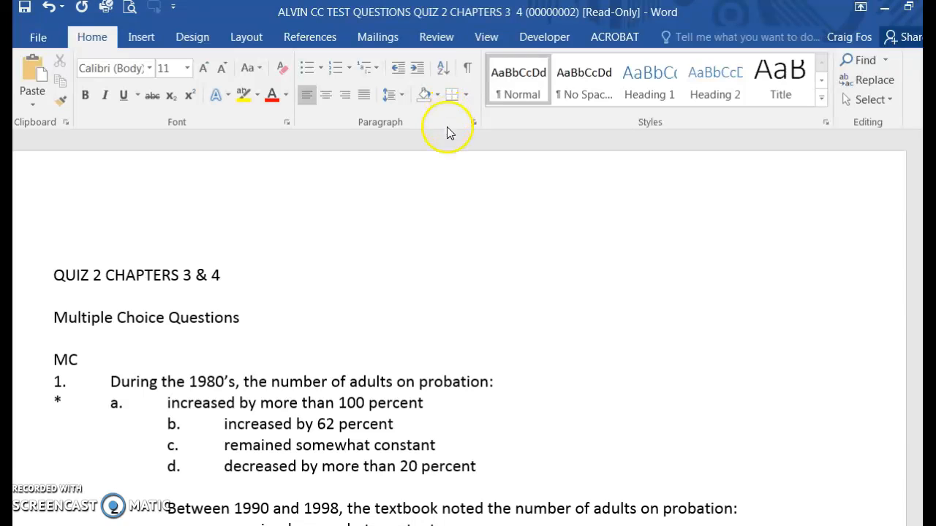
Show the formatting marks and replace the tab after the number of question 1 with a single space.
click(466, 70)
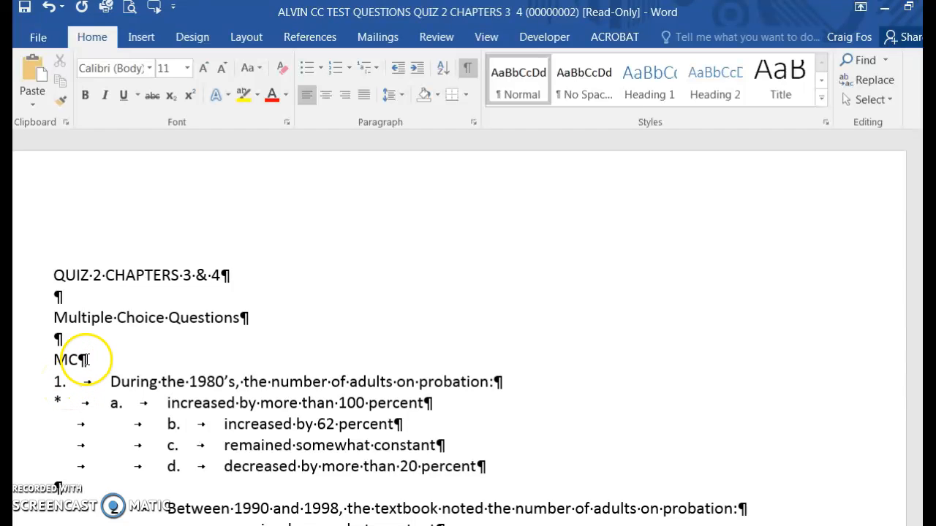
click(89, 363)
click(111, 382)
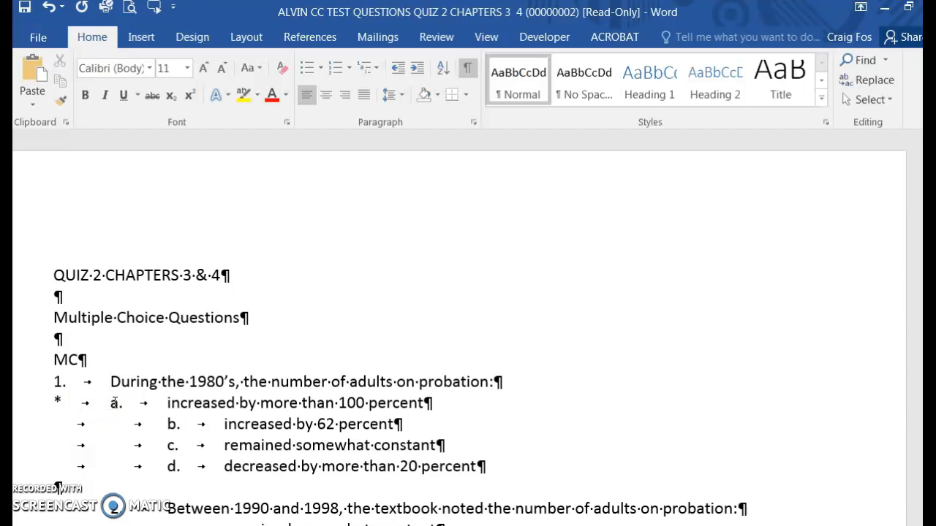
key(BackSpace)
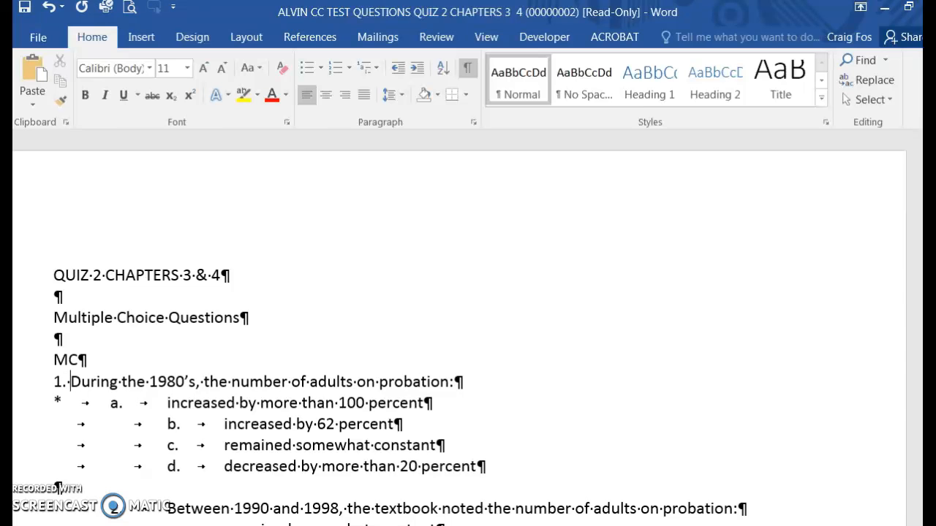
In question 1, join the asterisk directly to answer a and leave a single space between its letter and text.
click(52, 403)
key(BackSpace)
key(BackSpace)
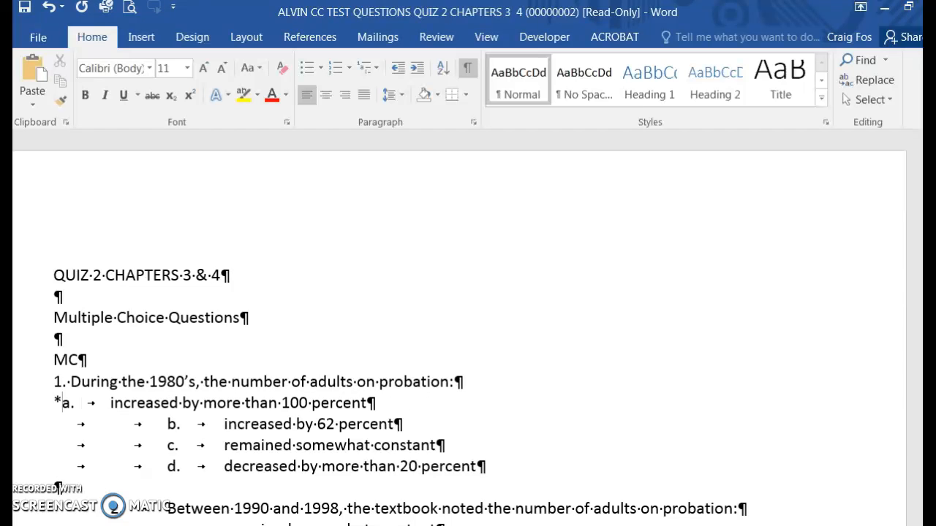
click(76, 403)
key(Delete)
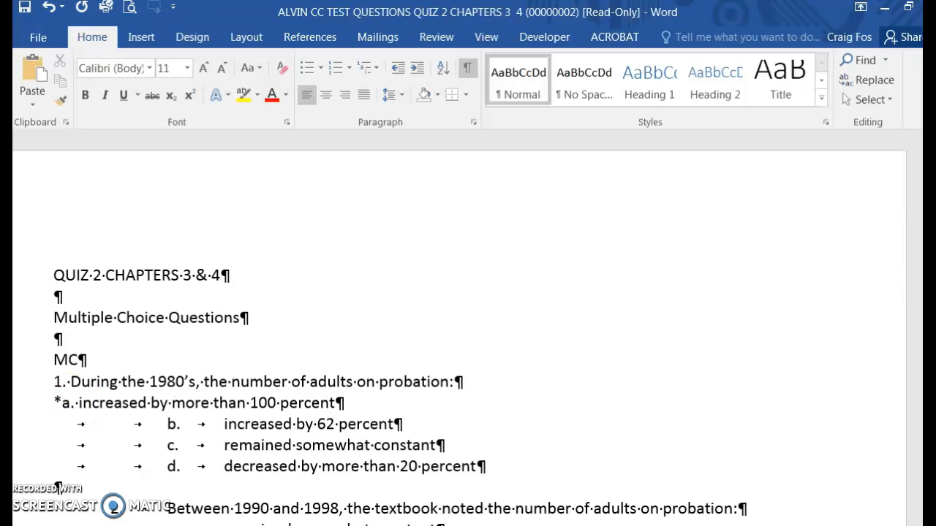
Remove the leading tabs from answer b of question 1 and leave a single space after its letter.
click(84, 423)
key(Delete)
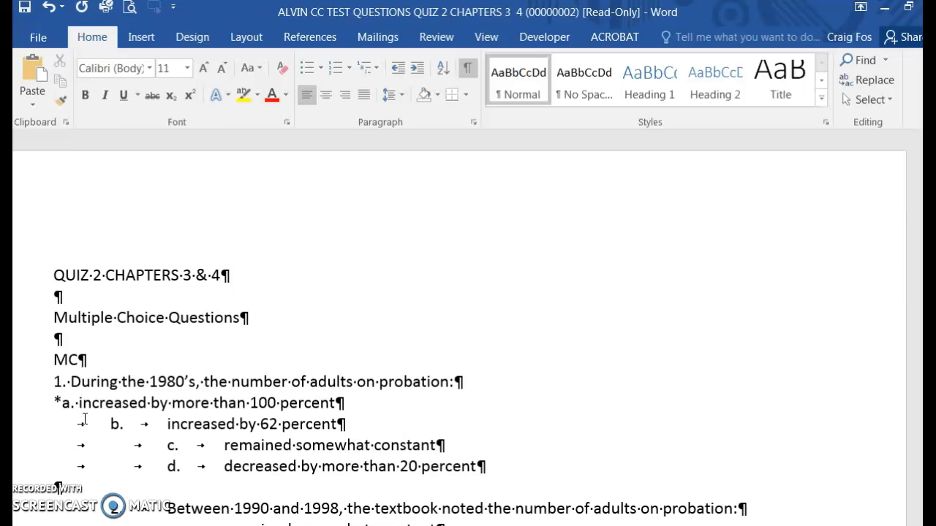
key(Delete)
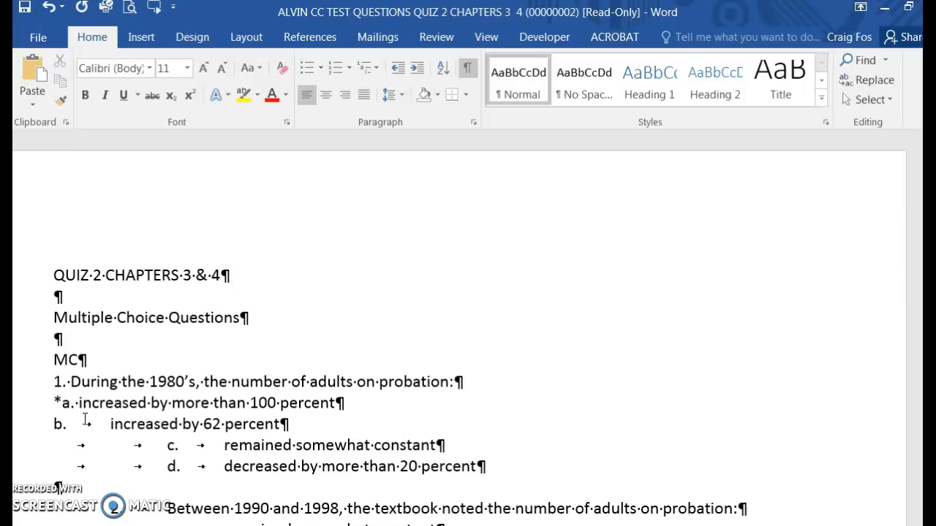
key(Delete)
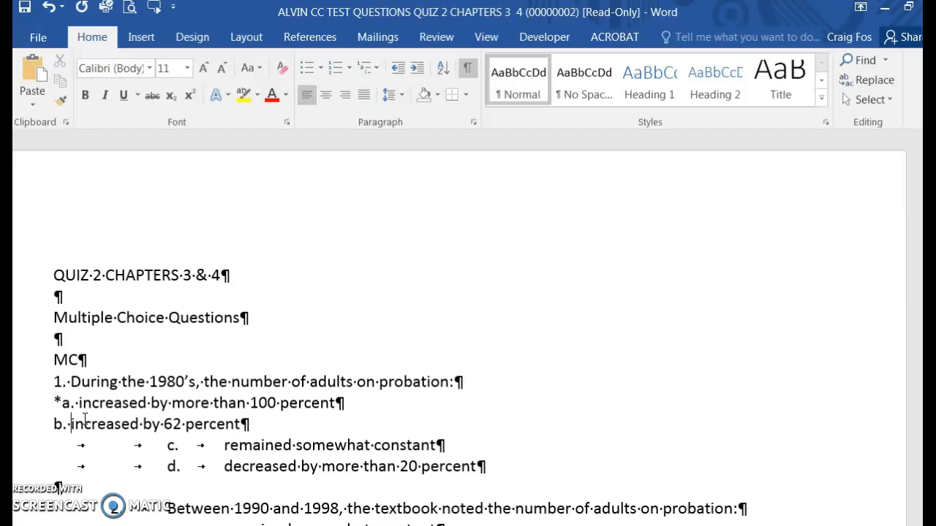
Remove the leading tabs from answers c and d of question 1, with a single space after the letter c.
key(Delete)
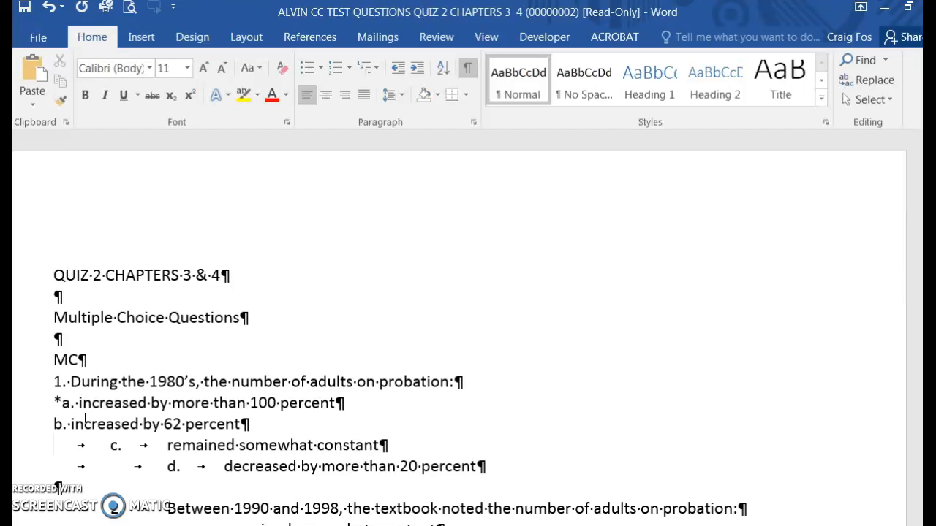
key(Delete)
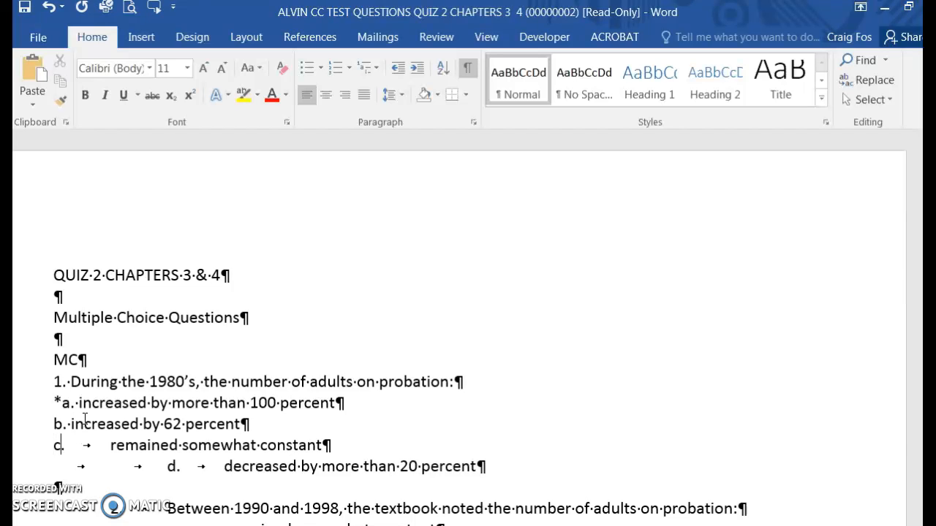
key(Delete)
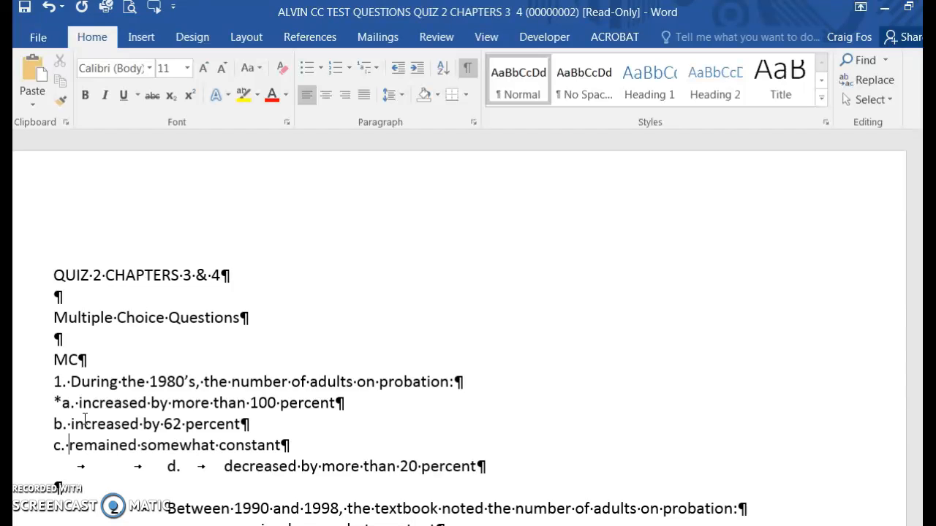
key(Delete)
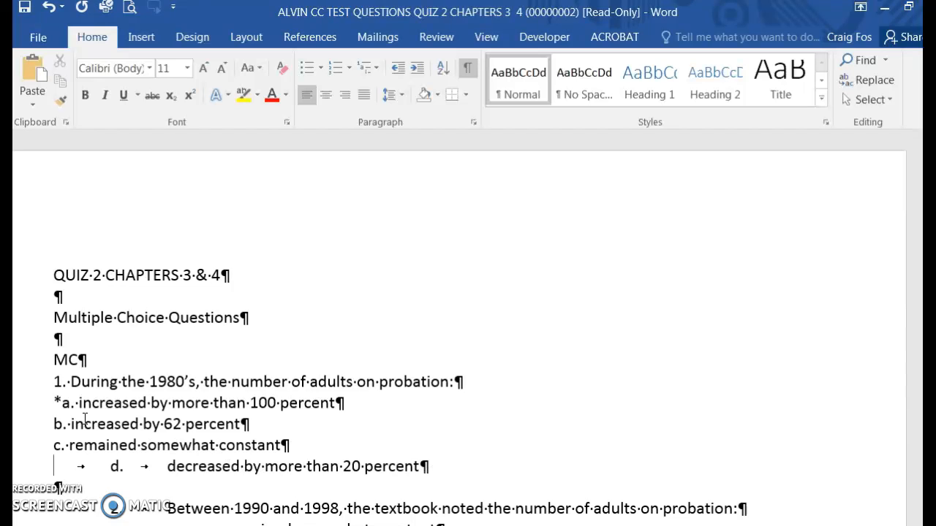
key(Delete)
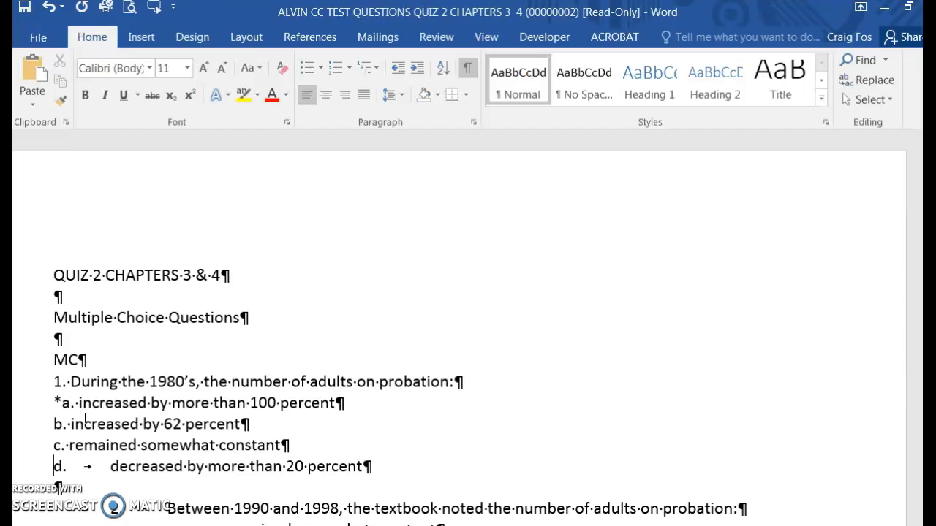
Remove the leading tab before question 2 and leave a single space between its number and the question text.
scroll(85, 418, down, 1)
click(60, 429)
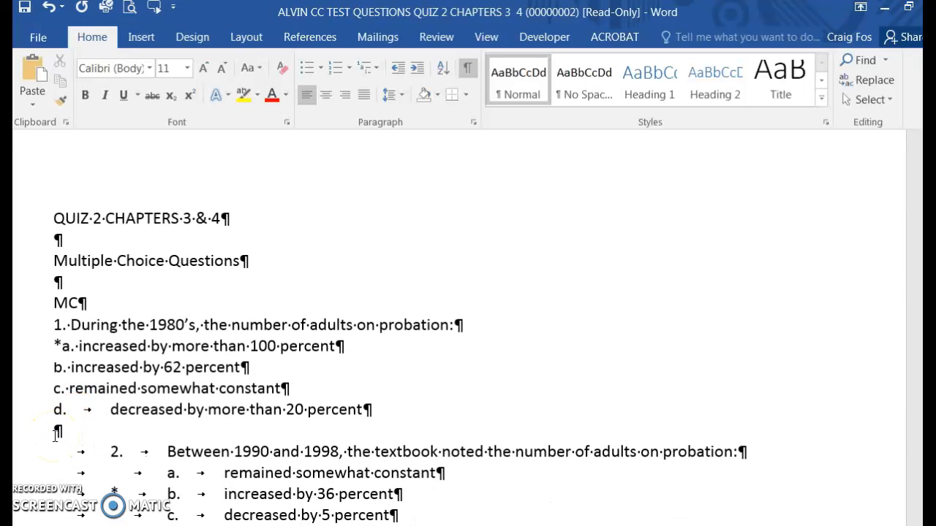
click(56, 460)
click(57, 451)
key(Delete)
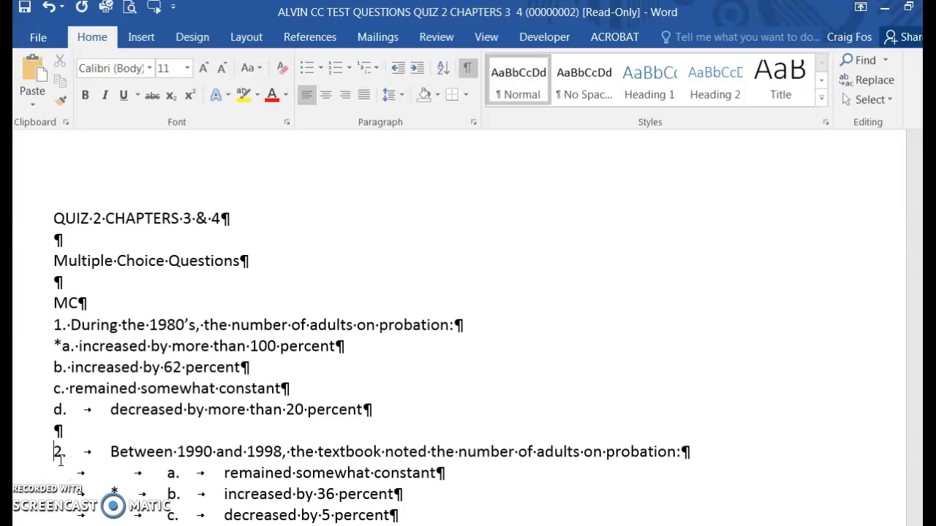
click(68, 452)
key(Delete)
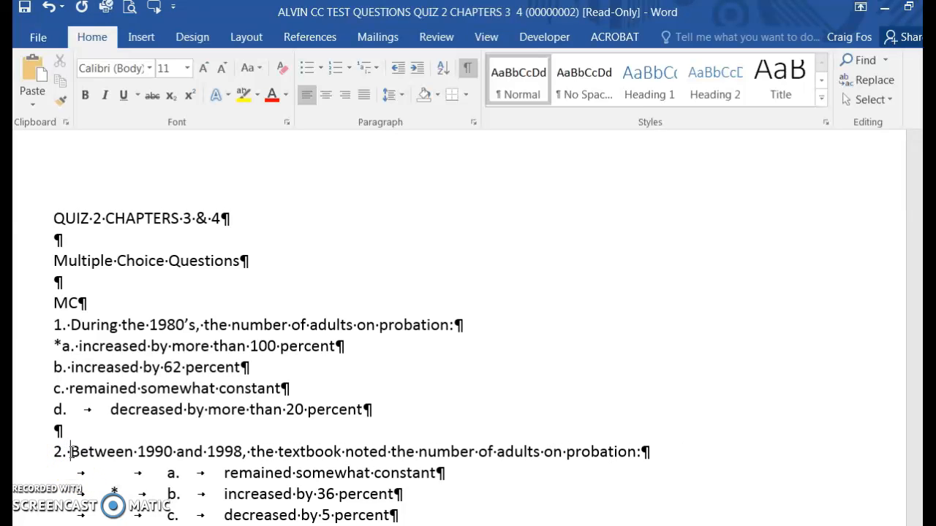
key(BackSpace)
Remove the leading tabs from answer a of question 2 and leave a single space after its letter.
click(54, 474)
key(Delete)
key(Delete)
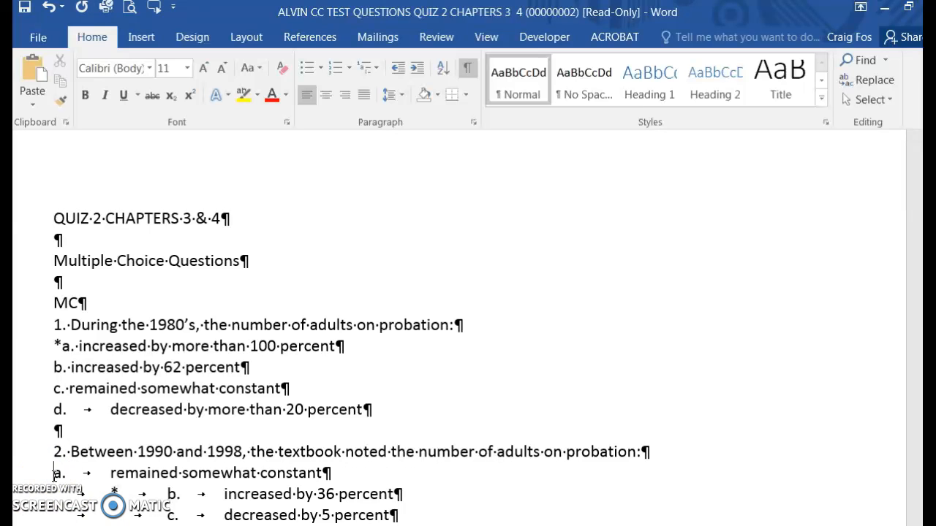
click(67, 468)
key(Delete)
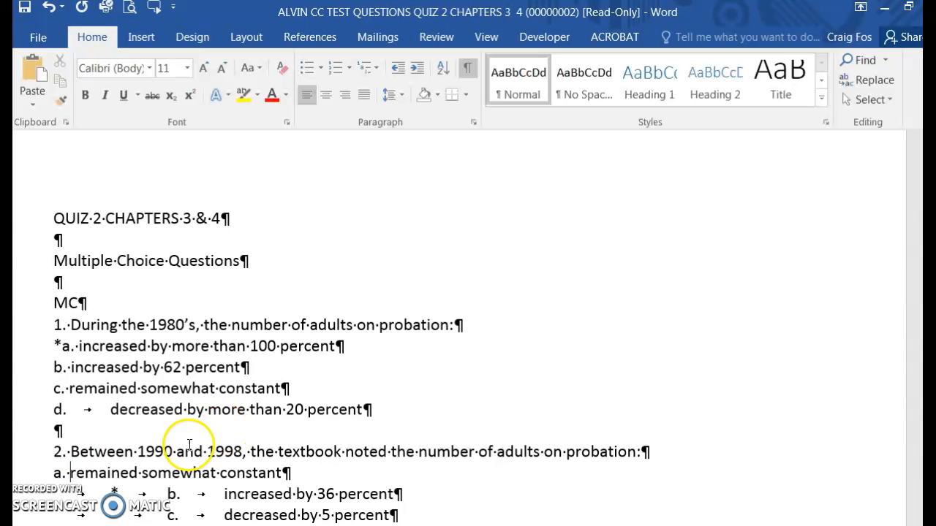
Delete the extra blank line above question 6 so only one separates it from question 5.
scroll(153, 460, down, 2)
scroll(155, 457, down, 3)
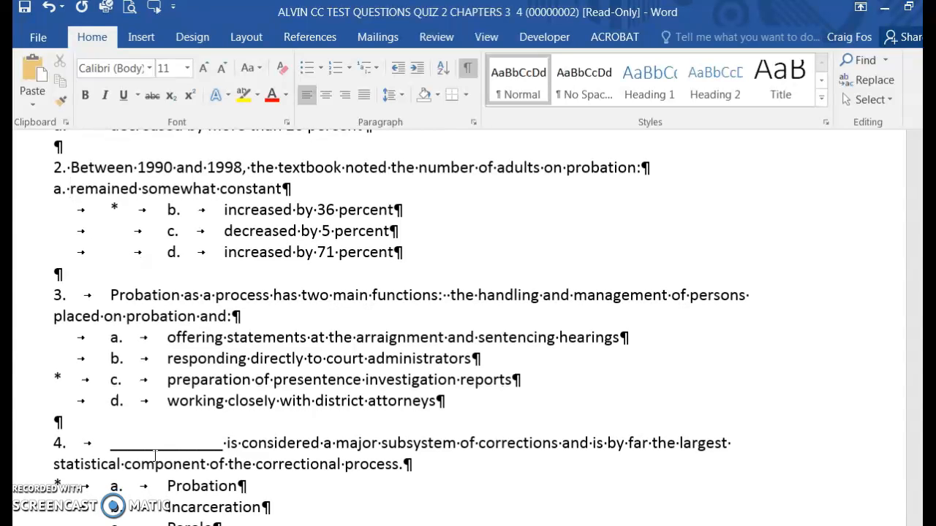
click(139, 442)
scroll(139, 443, down, 2)
scroll(139, 442, down, 1)
scroll(139, 442, down, 3)
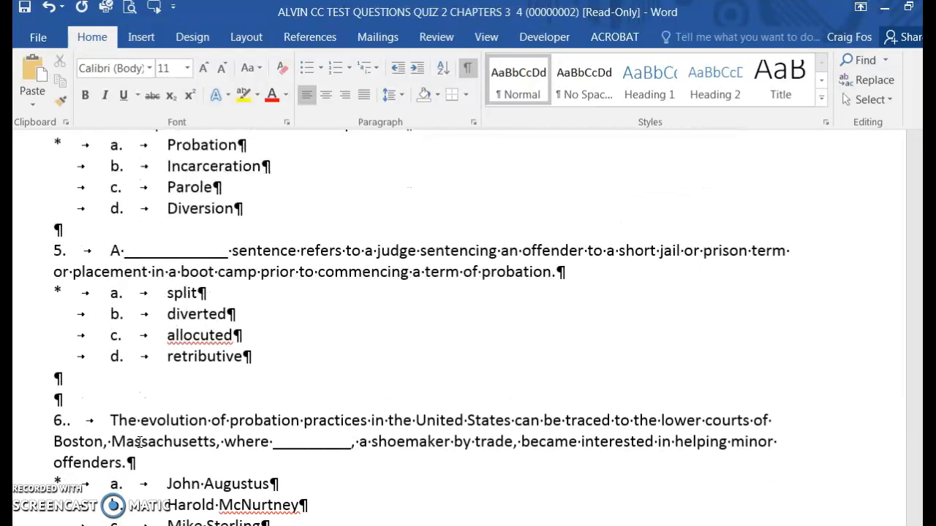
click(78, 414)
click(49, 371)
click(53, 400)
key(Delete)
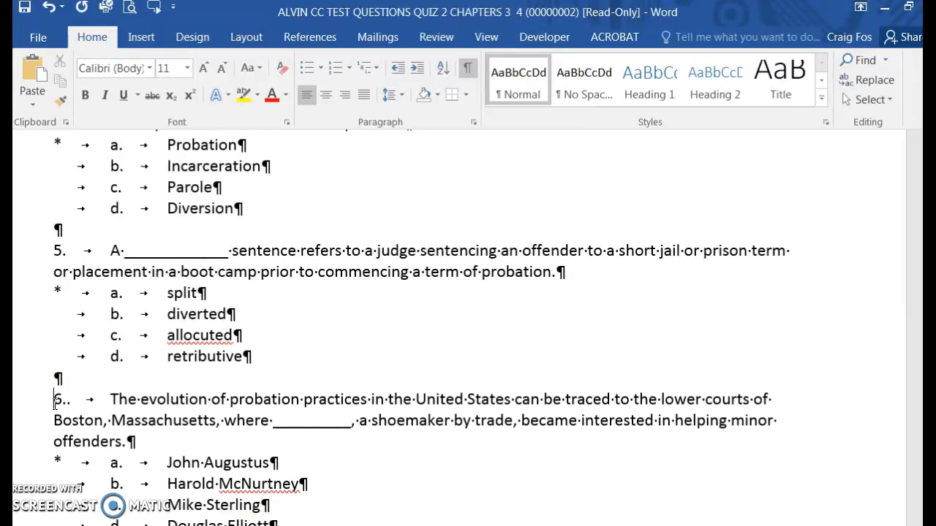
Delete the extra blank lines between questions 6 and 7, keeping only one.
scroll(53, 400, down, 4)
click(38, 340)
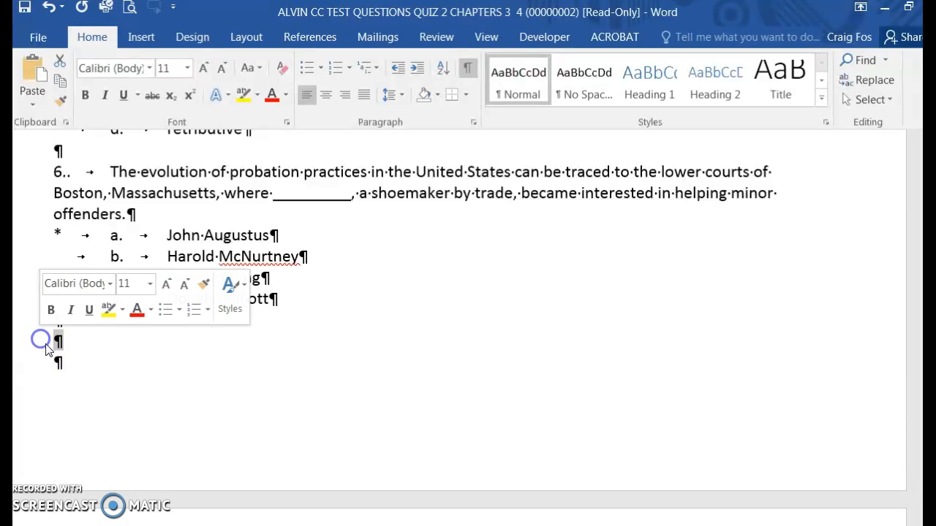
click(46, 344)
key(Delete)
Delete the surplus blank lines between questions 12 and 13, keeping a single one.
scroll(46, 344, down, 2)
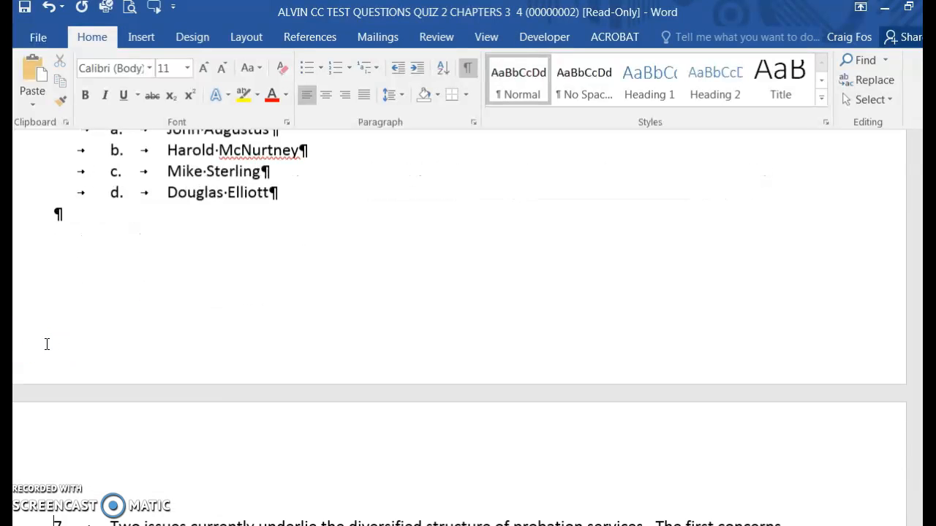
scroll(46, 344, down, 3)
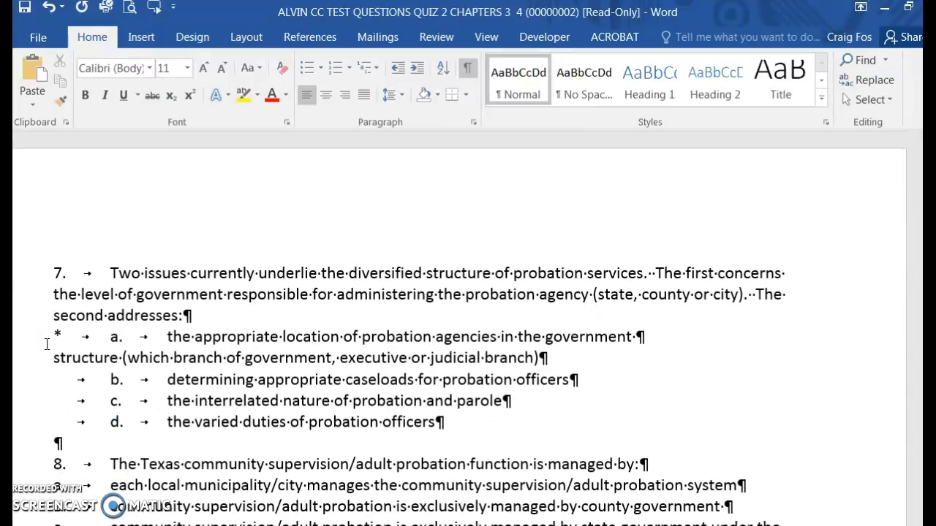
scroll(46, 344, down, 5)
scroll(46, 344, down, 5)
scroll(46, 344, down, 3)
click(55, 329)
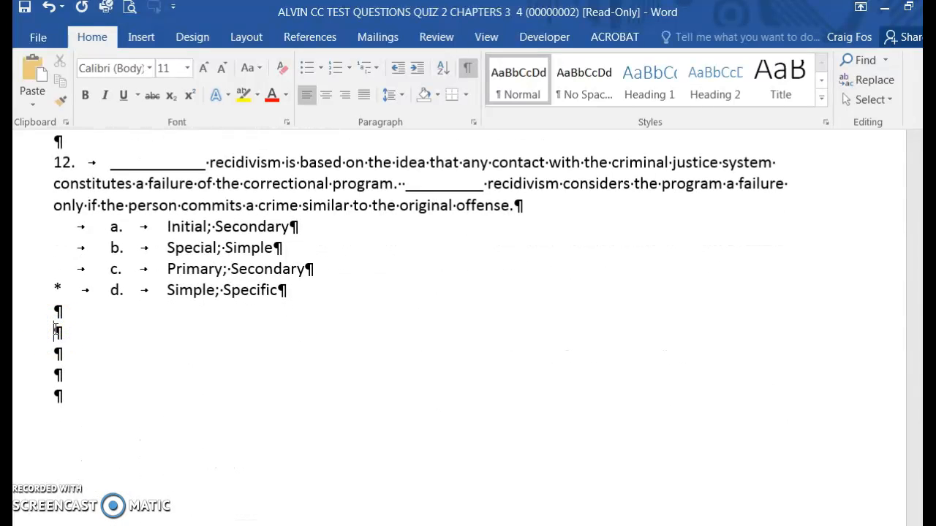
key(Delete)
key(Delete)
key(Delete)
key(Delete)
key(Delete)
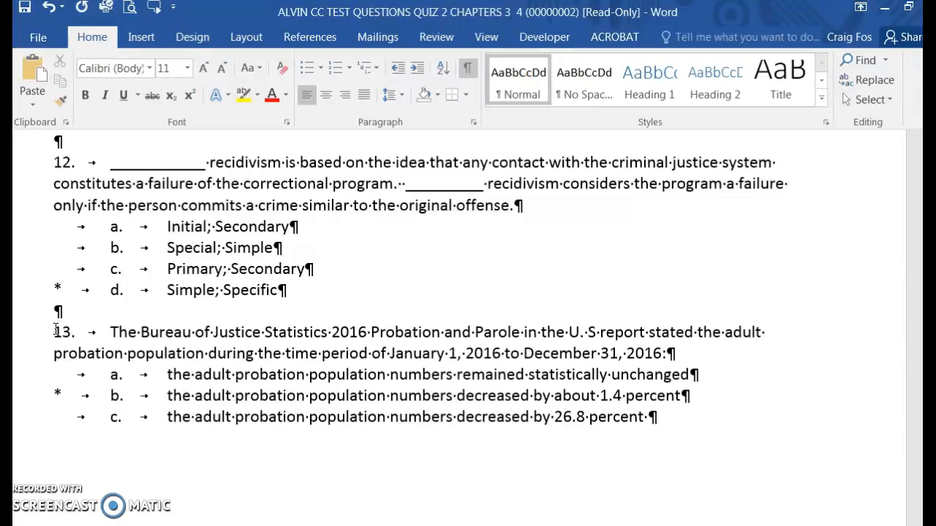
Add True and False answer lines below question 21, followed by a blank line, and mark True with a leading asterisk.
scroll(55, 329, down, 15)
scroll(55, 329, down, 12)
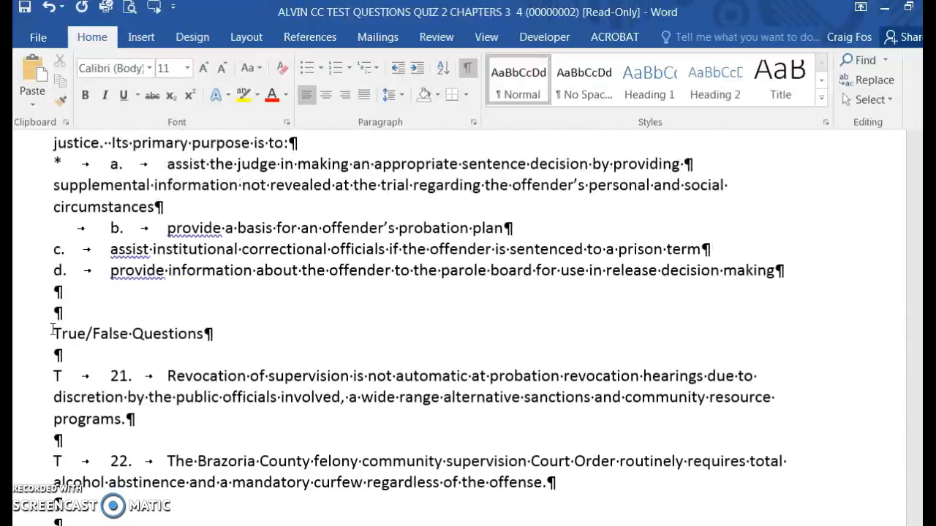
scroll(54, 330, down, 3)
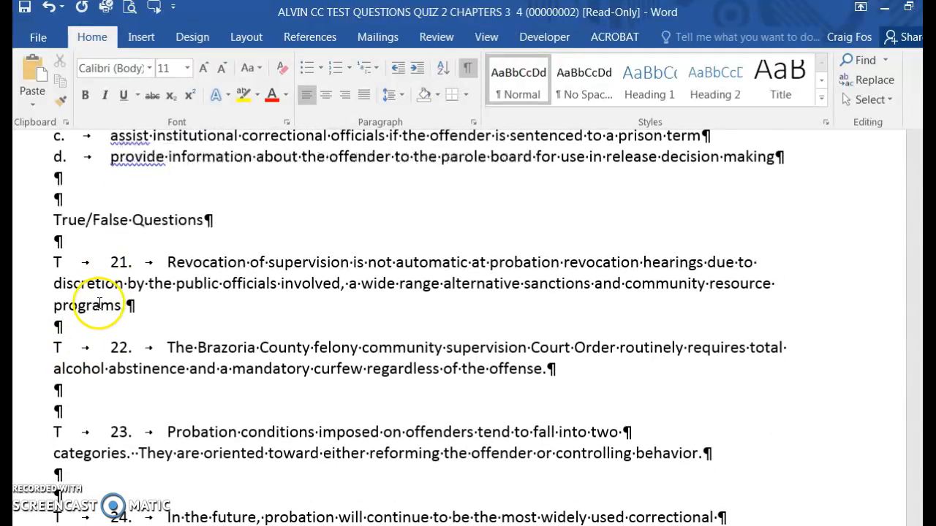
click(58, 321)
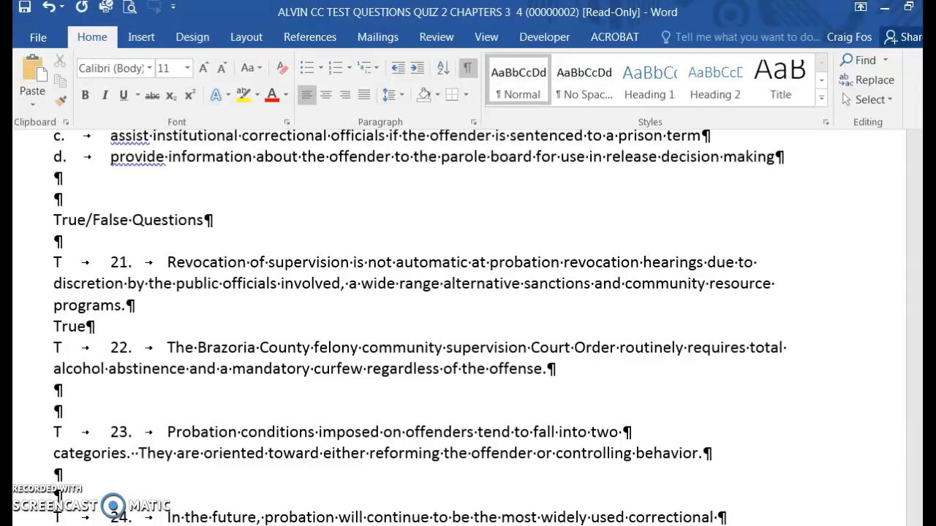
text(True)
key(Return)
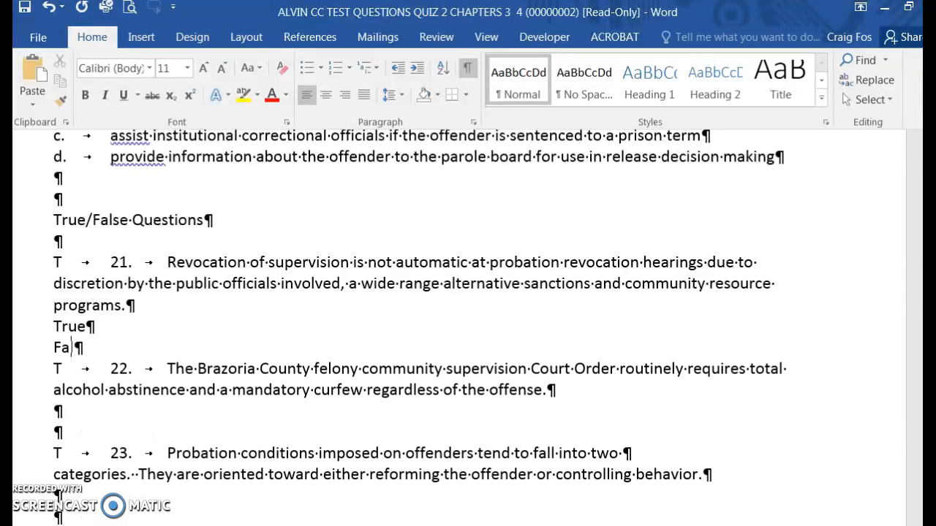
text(False)
key(Return)
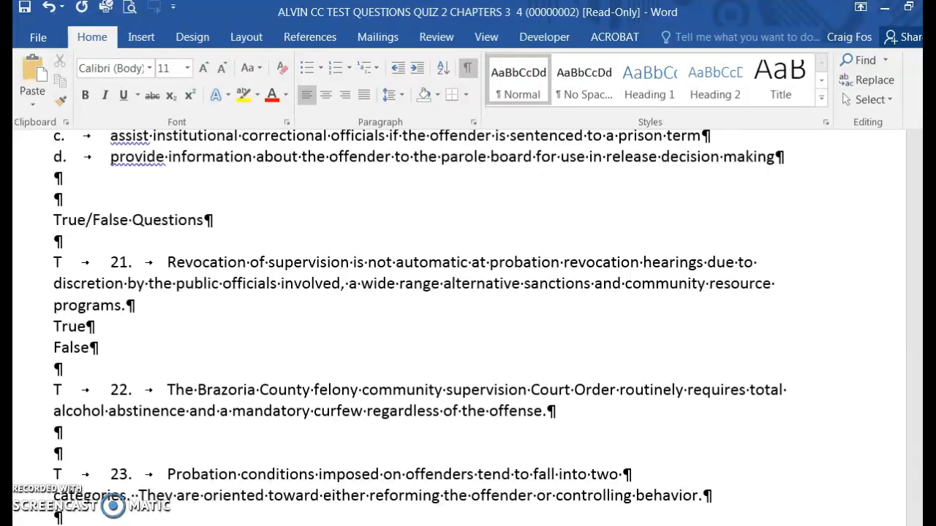
click(56, 329)
text(*)
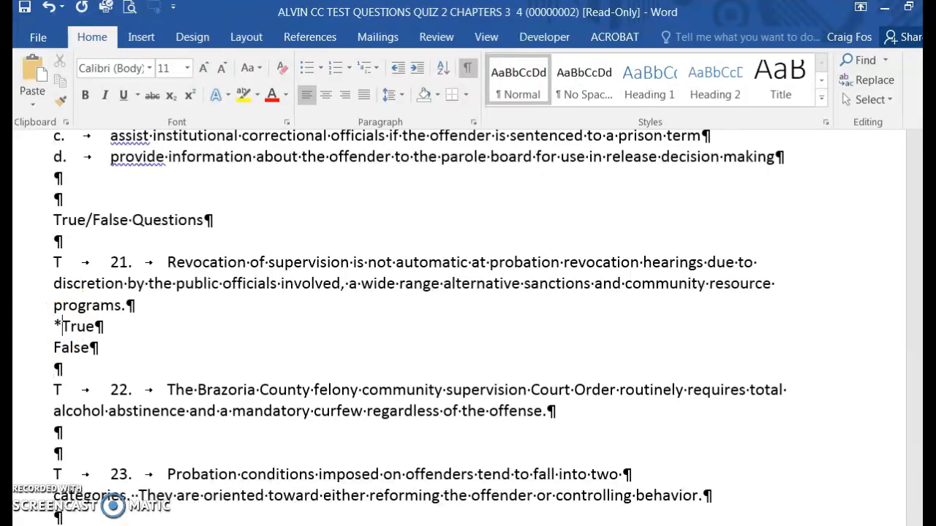
Remove the T and tab before question 21 and leave a single space between its number and the question text.
drag(111, 262, 56, 263)
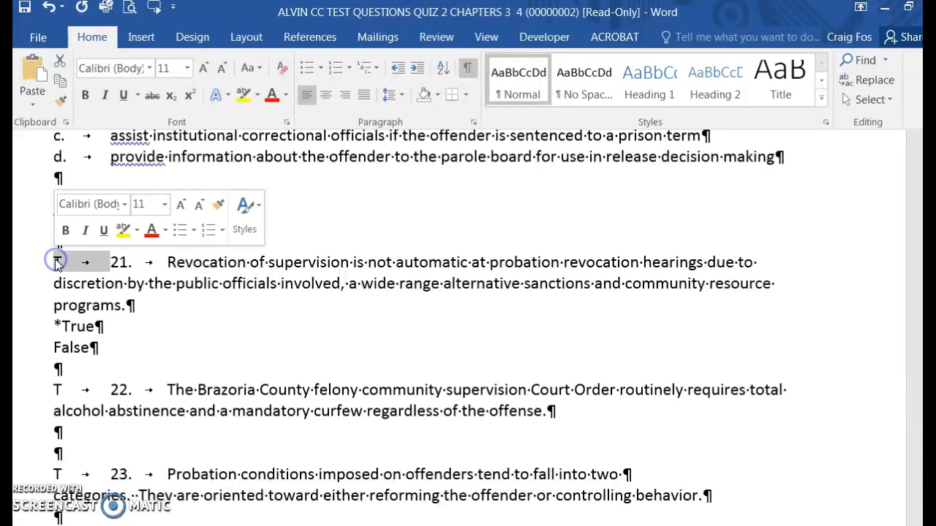
key(Delete)
click(81, 261)
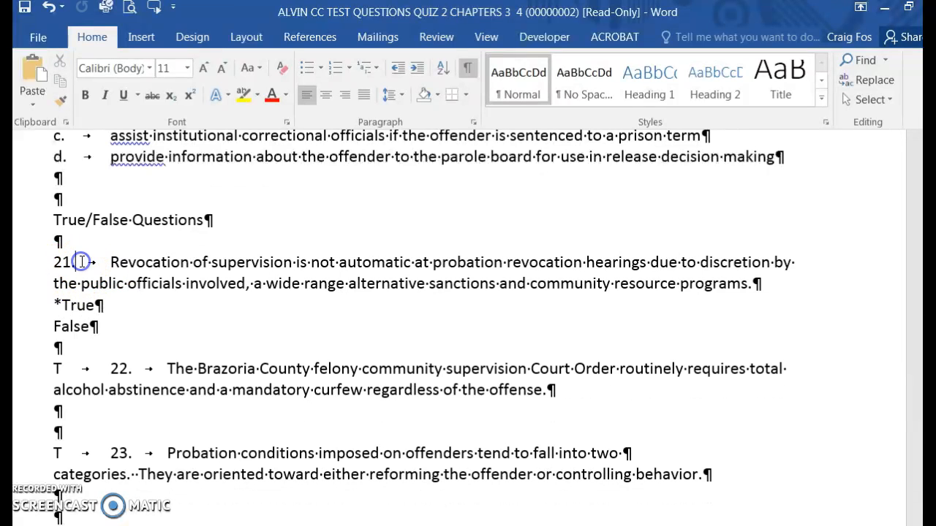
key(Delete)
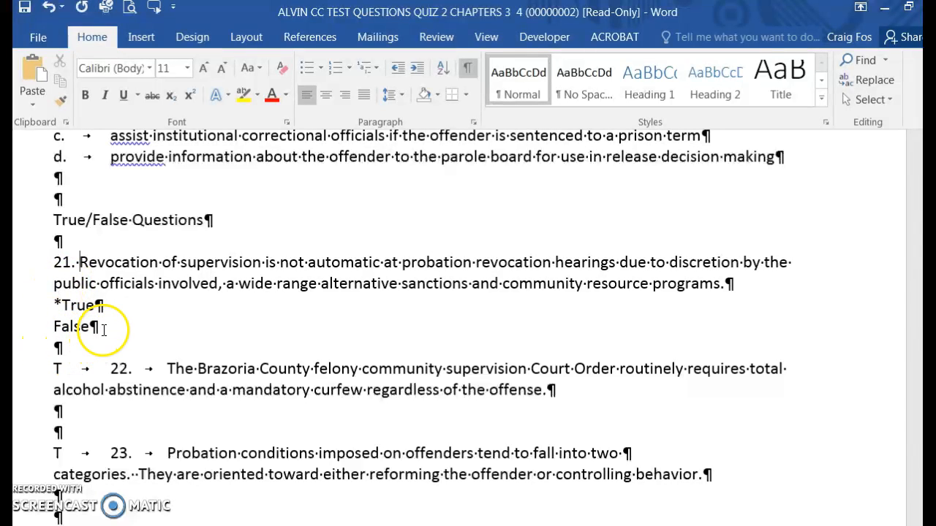
Review the layout of the remaining true/false questions and bonus questions 26 and 27.
scroll(103, 330, down, 3)
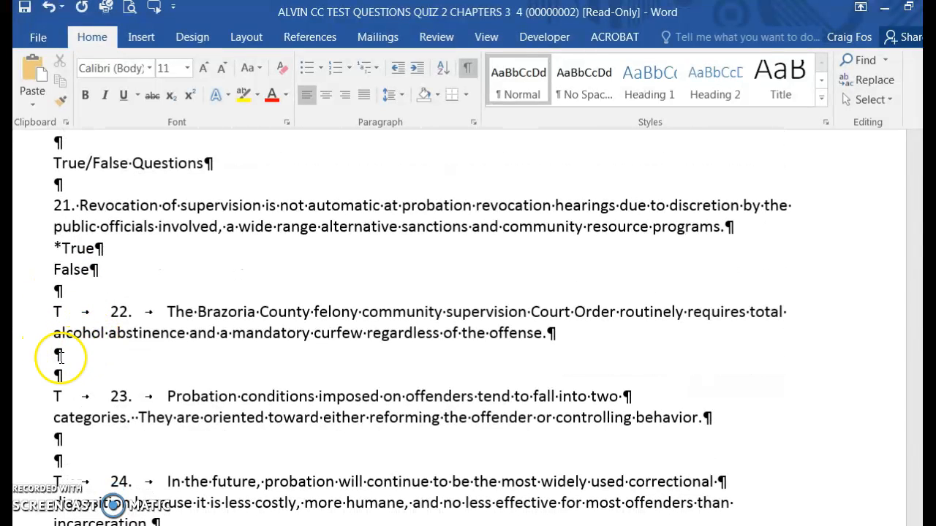
scroll(87, 307, down, 20)
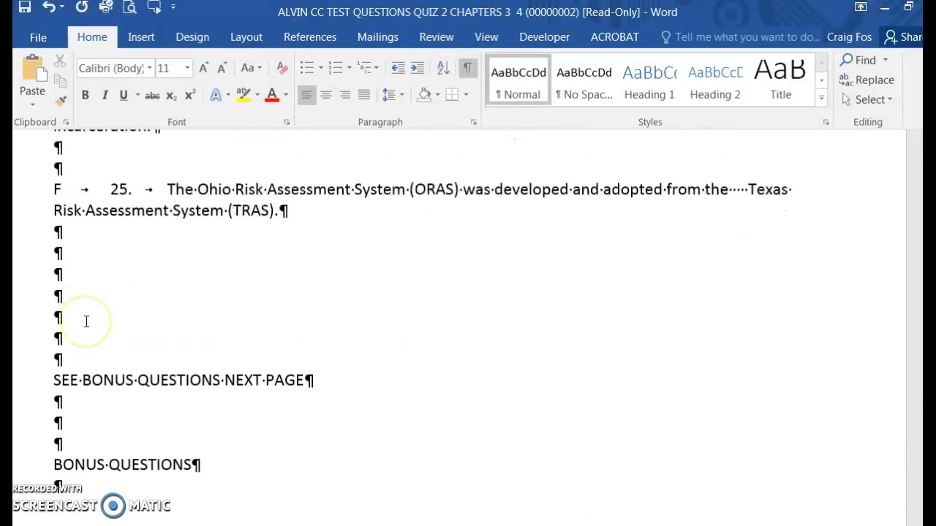
scroll(86, 322, down, 10)
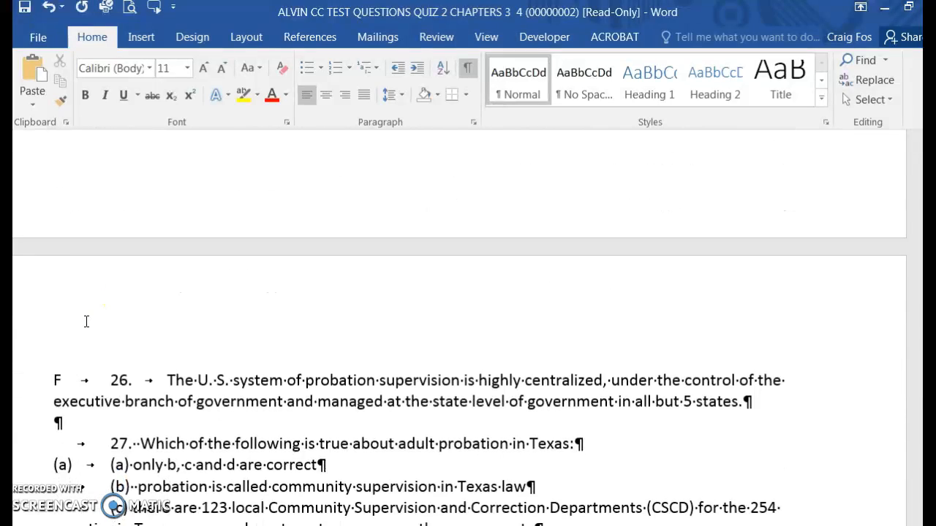
scroll(86, 322, down, 3)
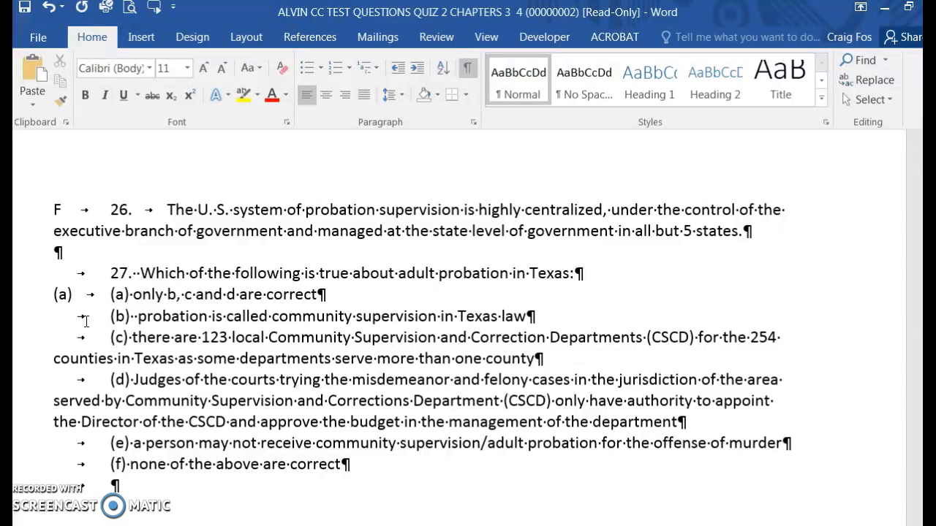
scroll(85, 321, up, 1)
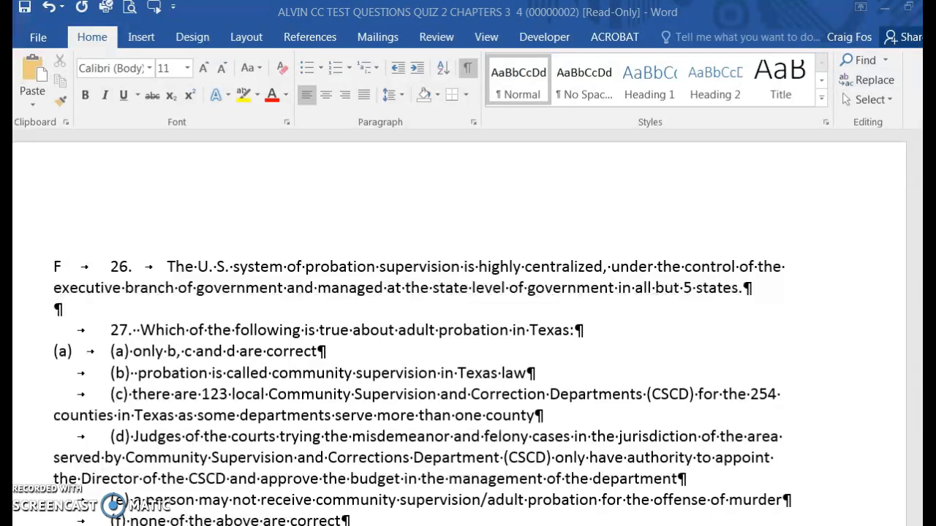
Switch to the QUIZ 2 CHAPTERS 3-4 document and show its formatting marks.
key(alt+Tab)
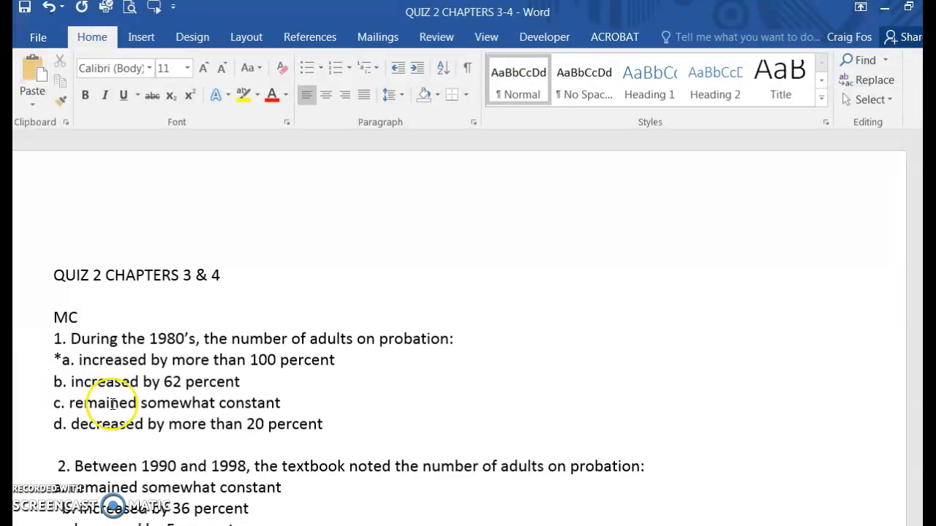
click(310, 303)
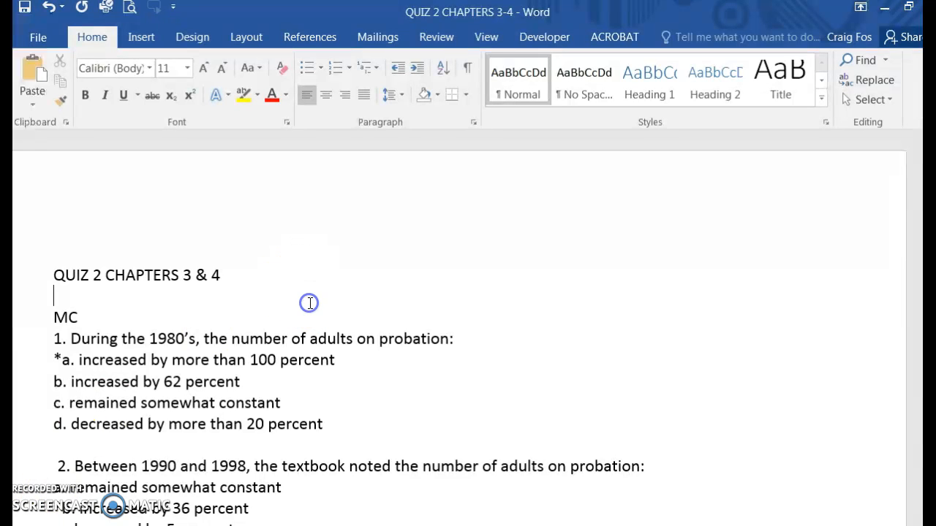
click(473, 67)
Examine the finished quiz from question 1 through the true/false questions for spacing, asterisked answers and blank lines between questions.
scroll(359, 273, down, 3)
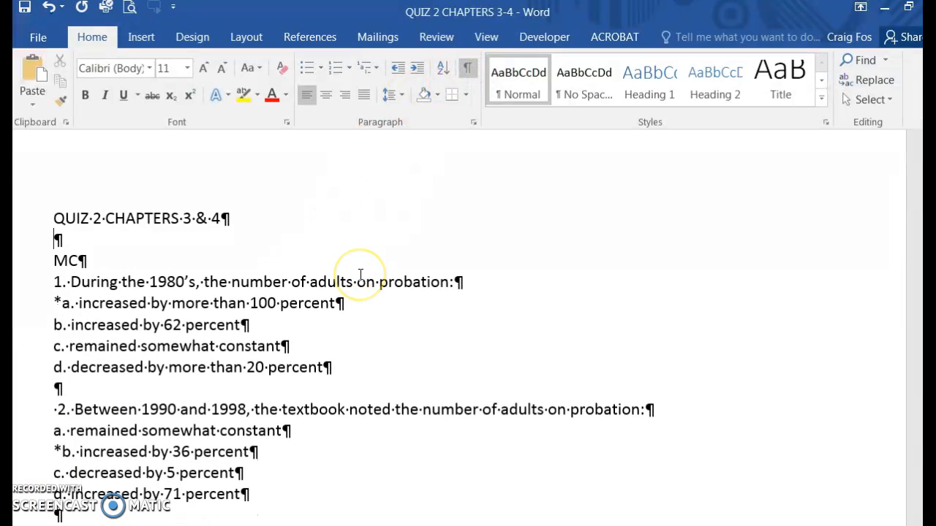
scroll(360, 275, down, 6)
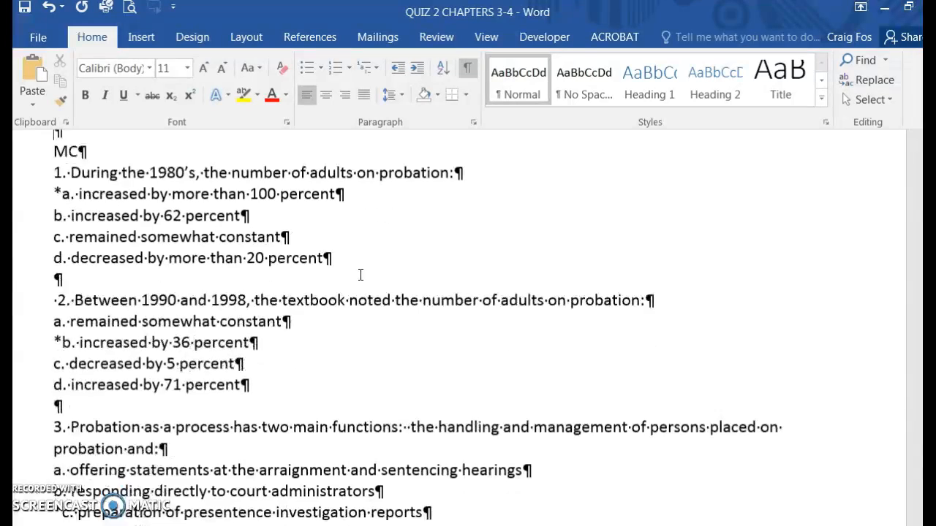
scroll(361, 275, down, 3)
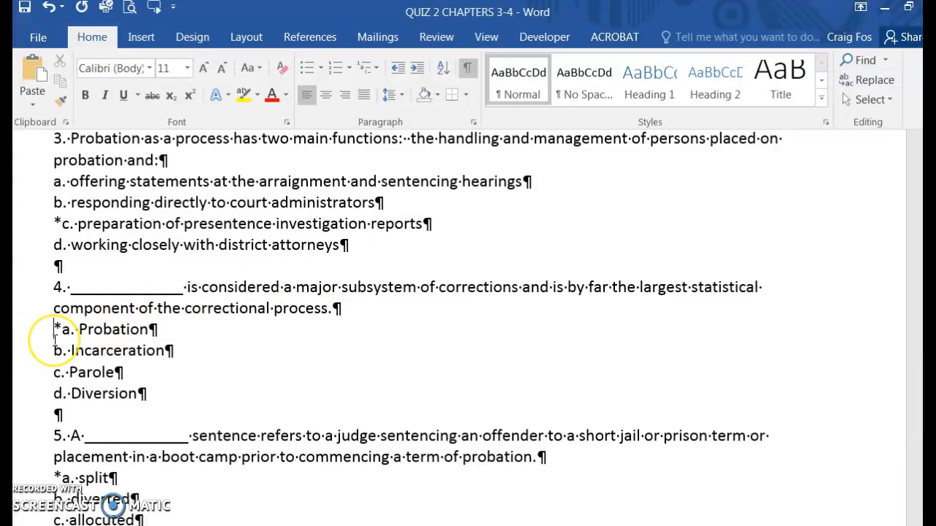
scroll(55, 340, down, 6)
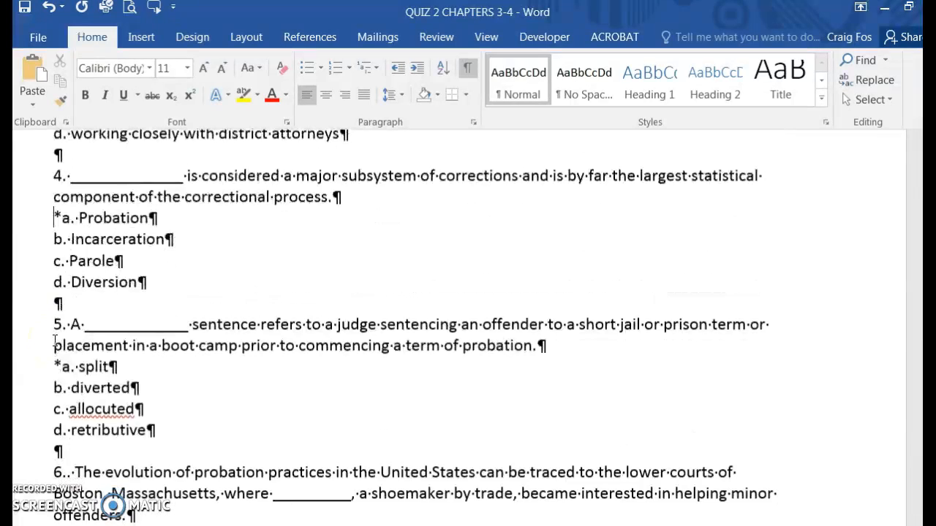
scroll(55, 339, down, 9)
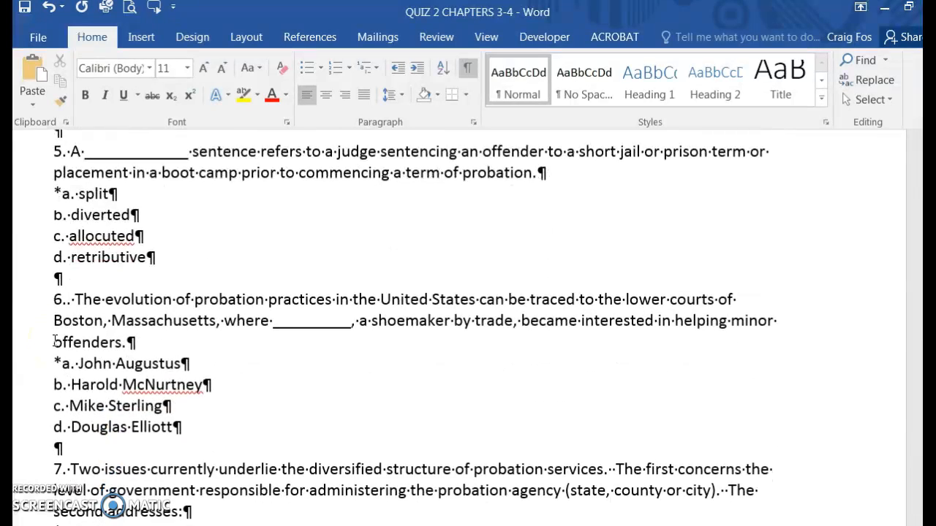
scroll(55, 340, down, 11)
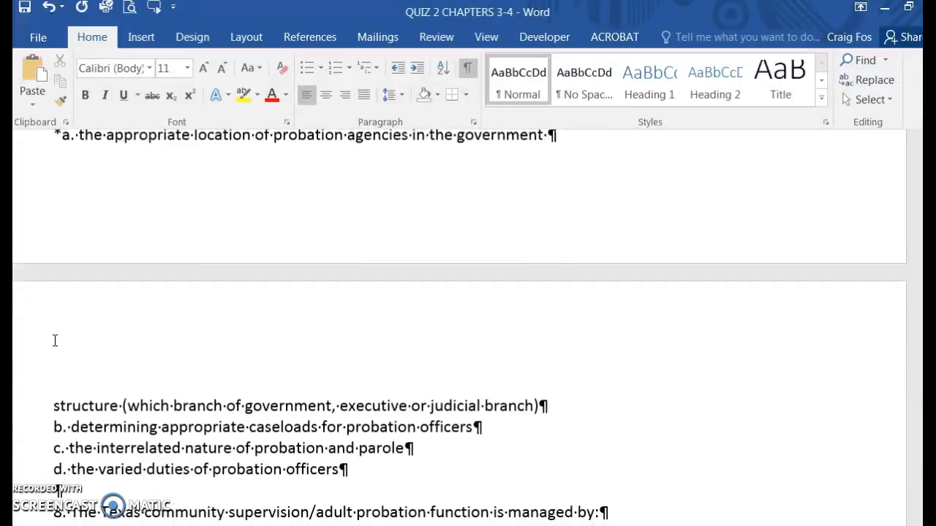
scroll(55, 340, down, 7)
scroll(55, 340, down, 15)
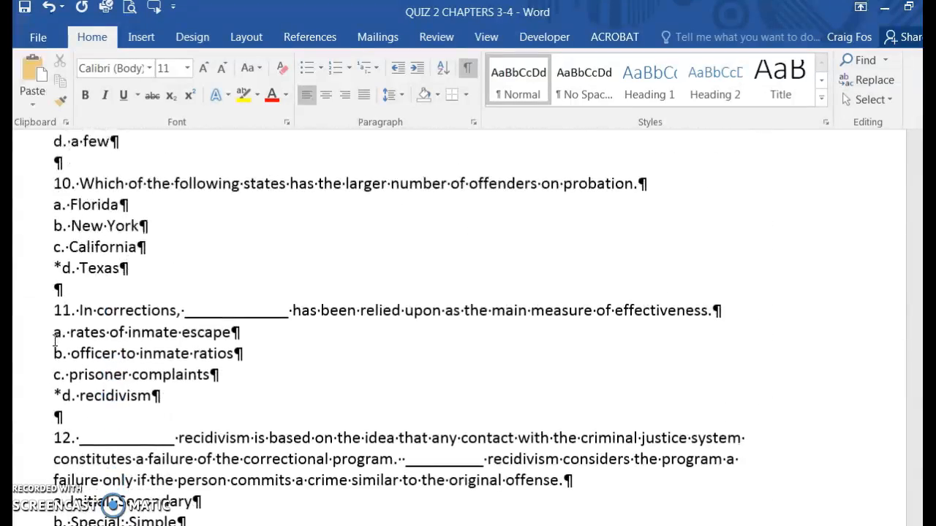
scroll(55, 340, down, 15)
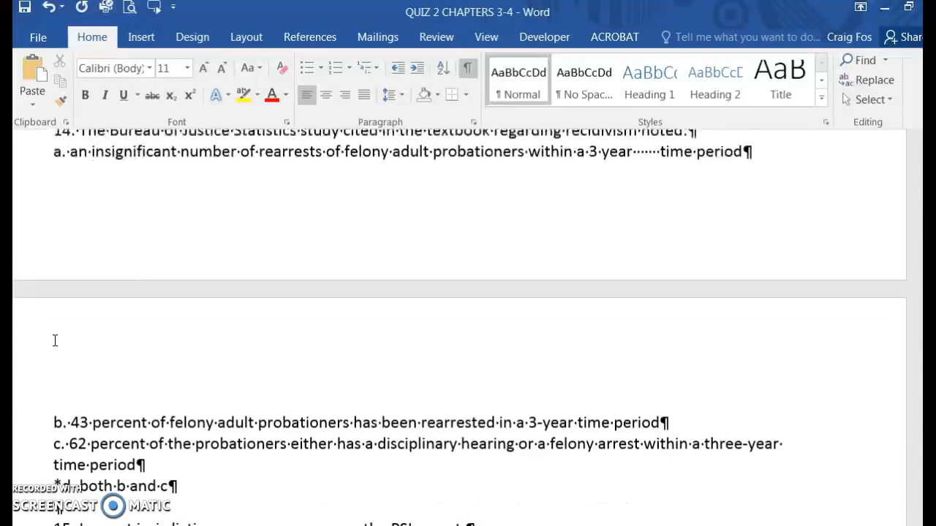
scroll(55, 340, down, 15)
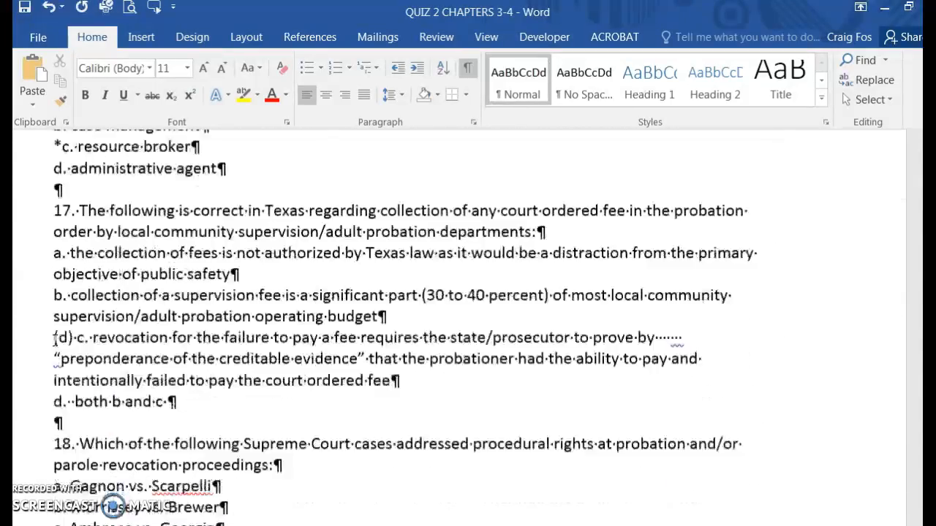
scroll(55, 340, down, 12)
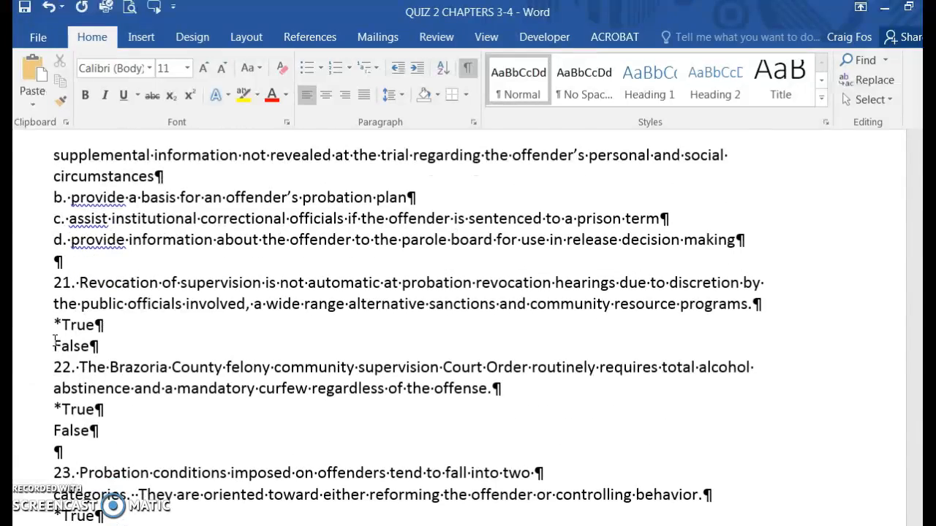
scroll(55, 340, down, 7)
scroll(55, 339, down, 9)
scroll(55, 340, down, 8)
scroll(51, 351, up, 5)
scroll(51, 353, up, 9)
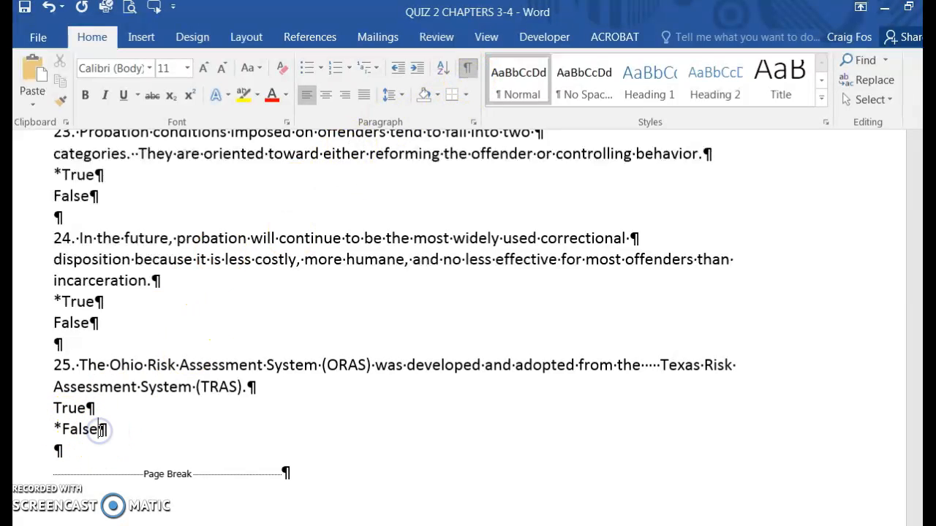
Copy the quiz text from the MC line through the end of the document.
scroll(100, 430, up, 20)
scroll(100, 431, up, 20)
scroll(100, 432, up, 20)
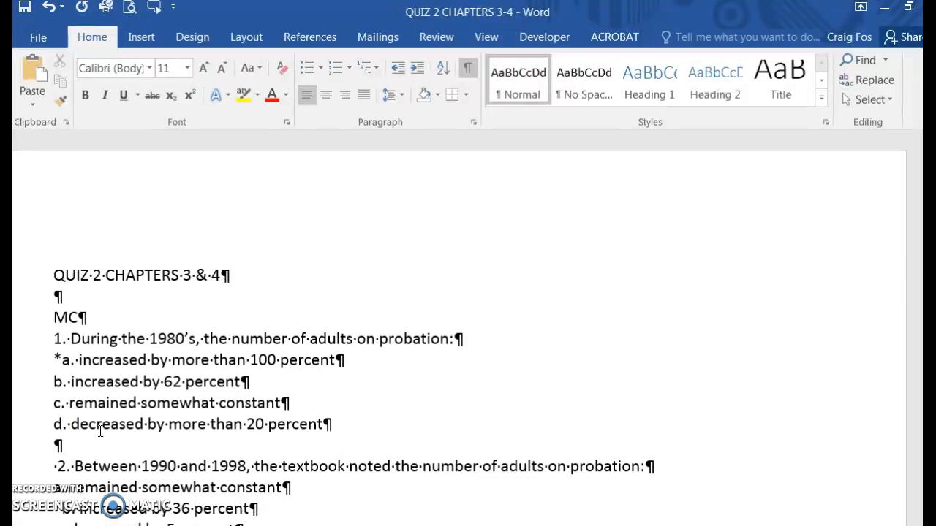
click(56, 325)
key(ctrl+shift+End)
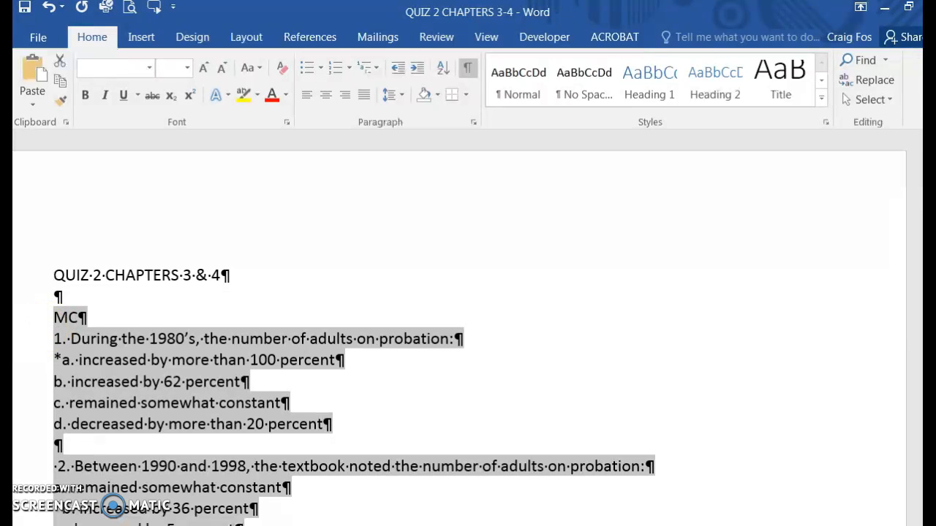
Switch to the BYU-Idaho Test Generator page in Chrome and paste the quiz text as the test content to convert.
key(alt+Tab)
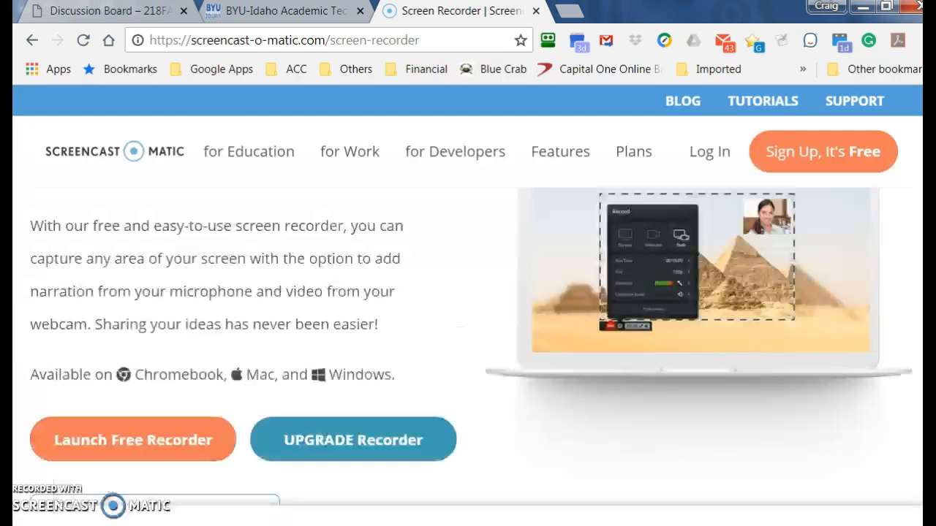
click(296, 10)
click(56, 264)
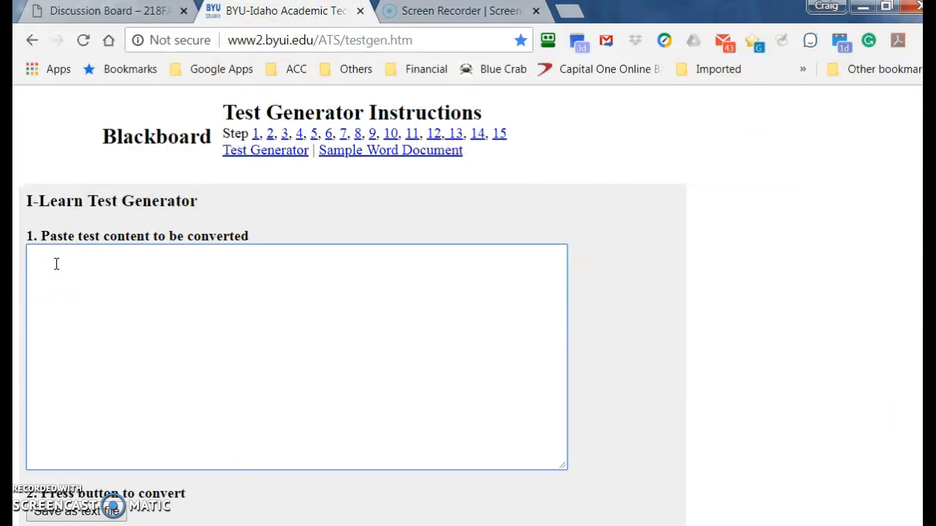
click(105, 296)
key(ctrl+v)
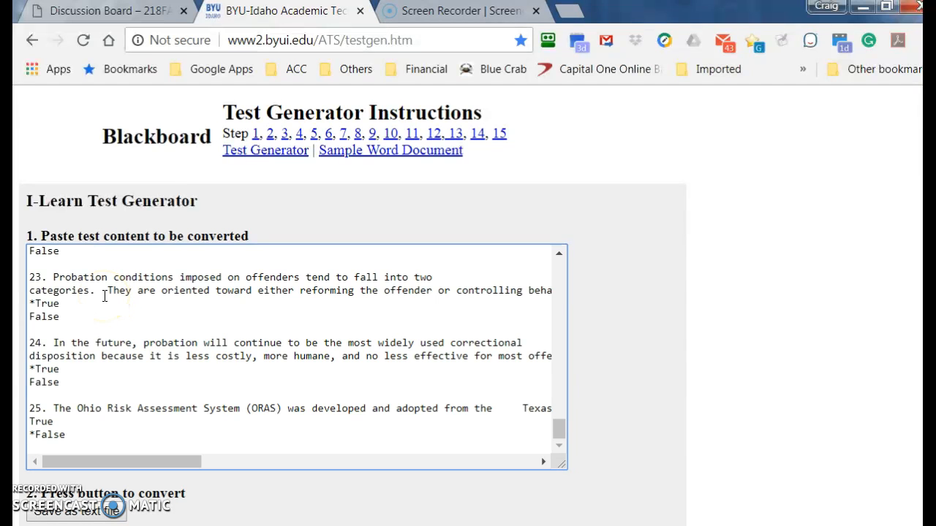
Save the converted test as the text file MC in the Downloads folder, replacing the existing file.
click(93, 515)
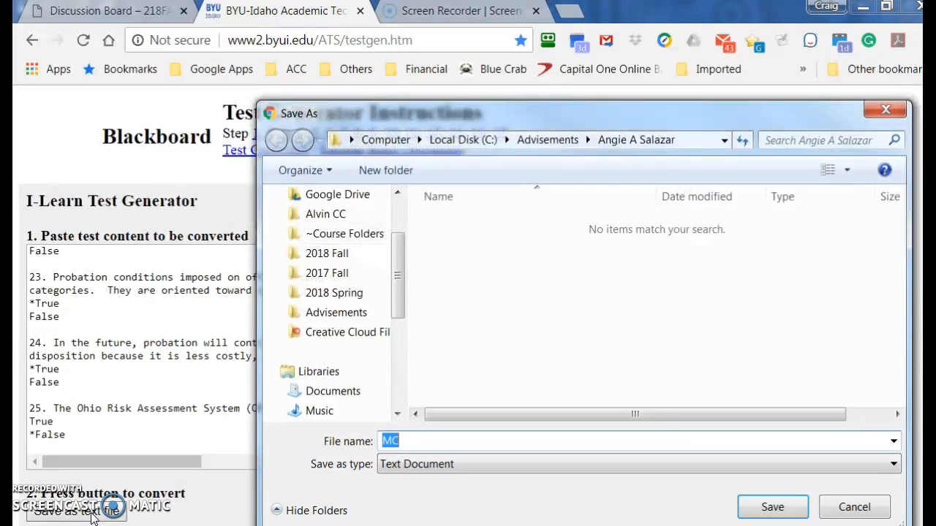
drag(393, 296, 395, 246)
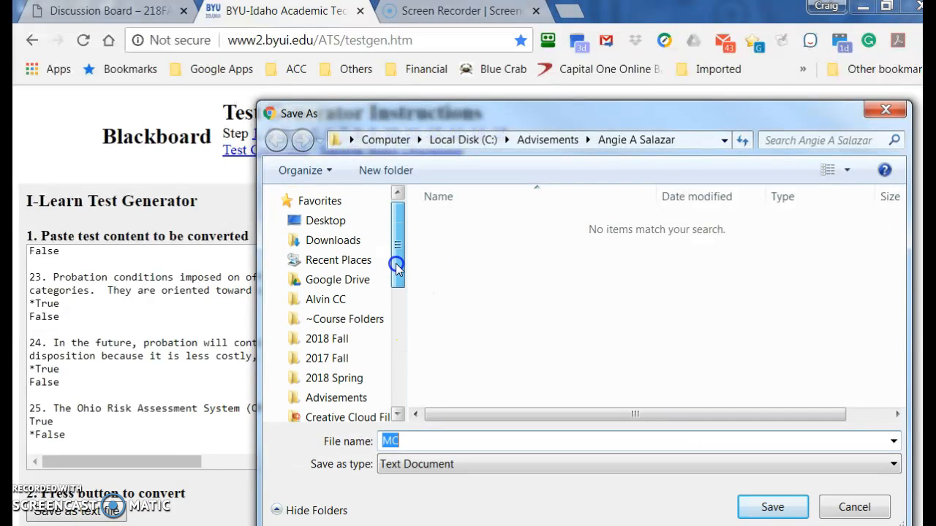
click(334, 226)
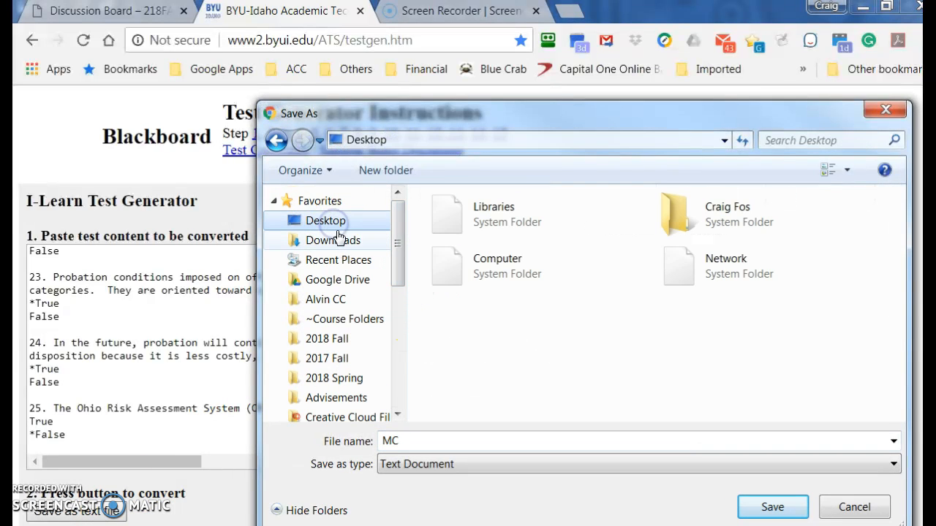
click(338, 241)
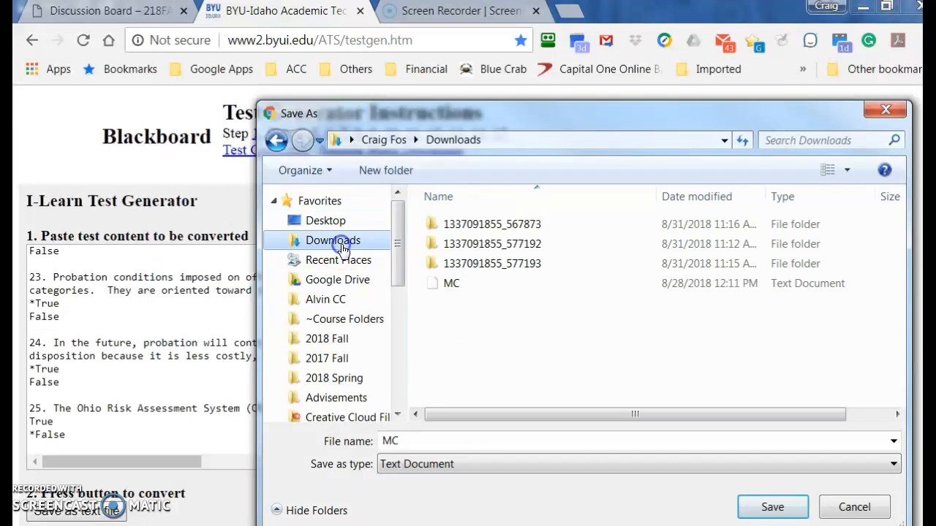
click(449, 288)
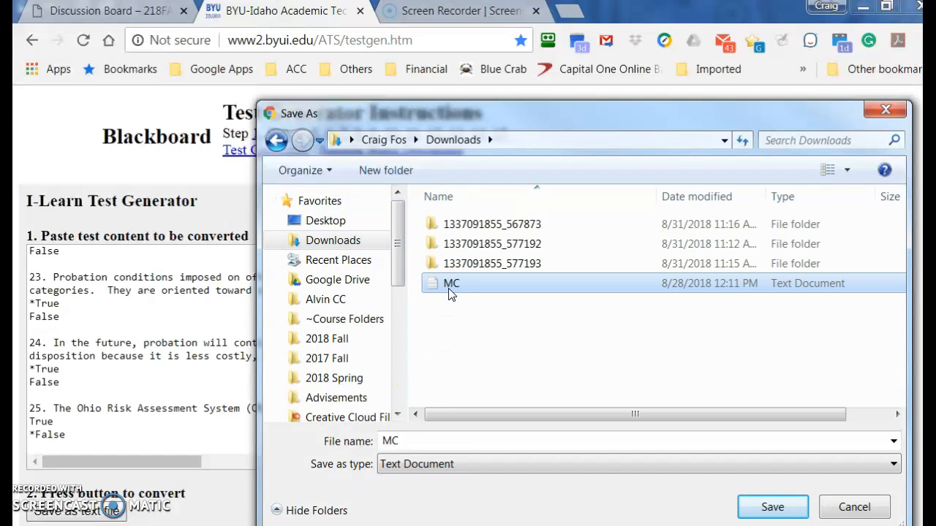
click(768, 508)
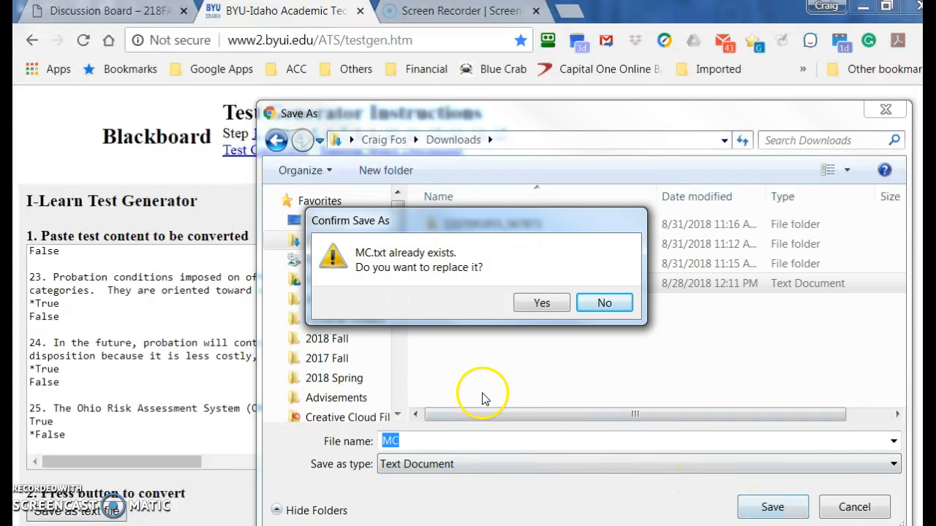
click(541, 305)
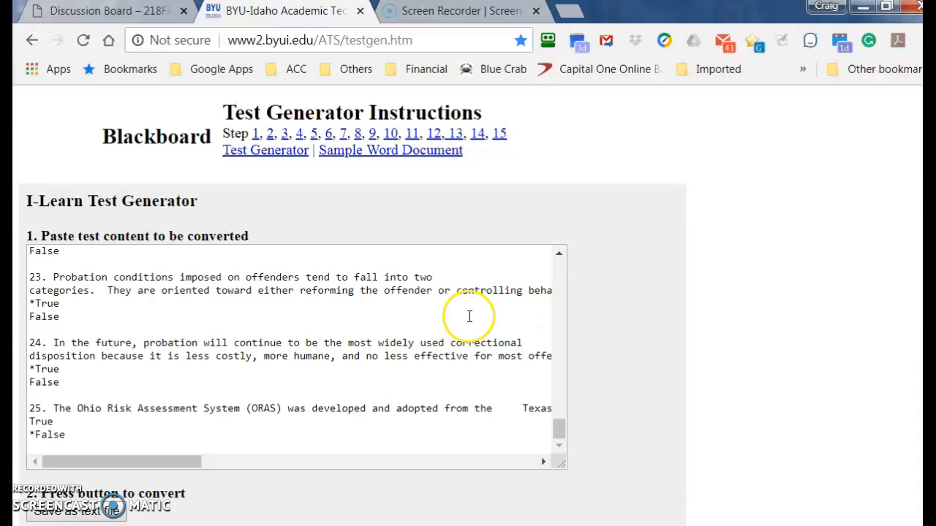
Switch to Blackboard and open the Fall 2018 course 218FA-CRIJ-2301-60: Community Resources in Corr.
click(121, 15)
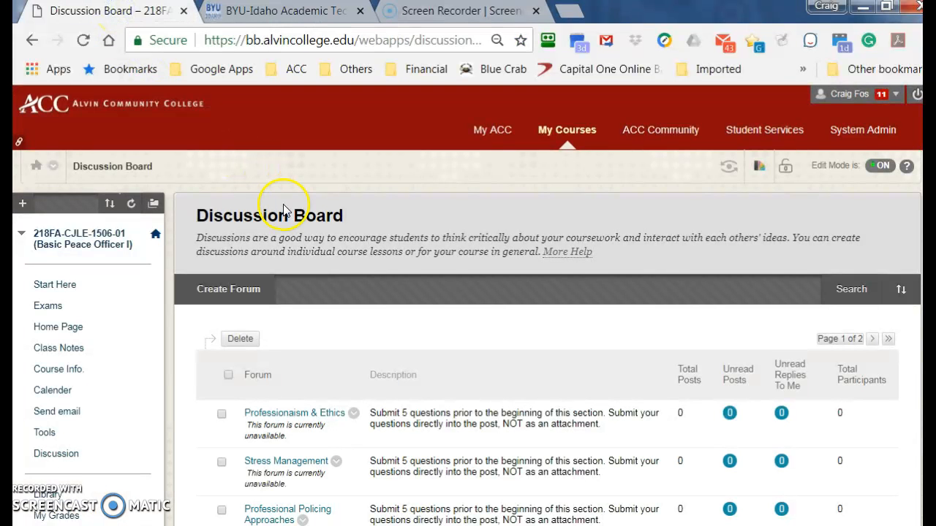
click(556, 133)
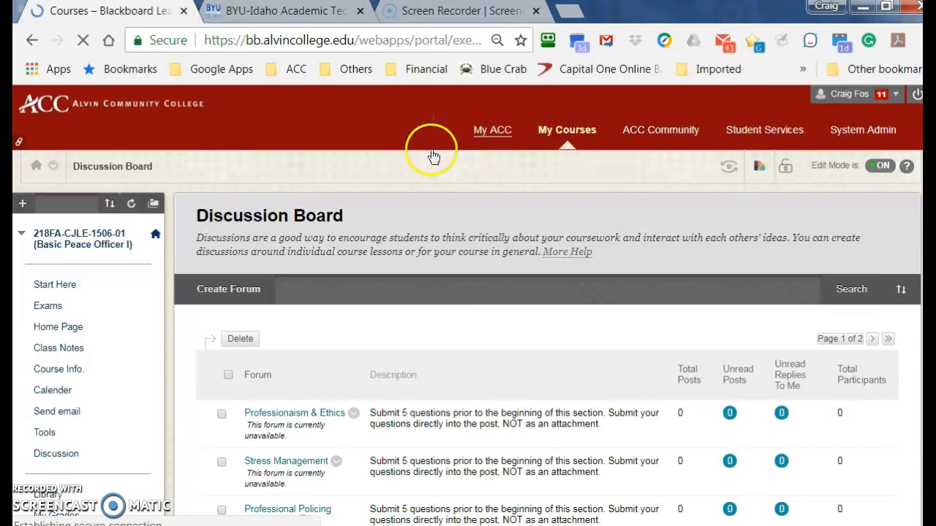
scroll(629, 343, down, 9)
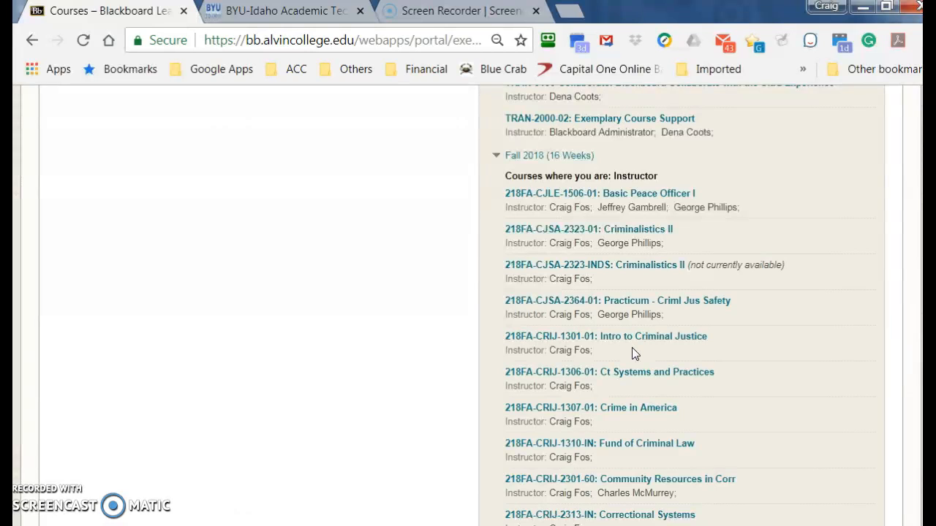
scroll(633, 350, down, 3)
click(655, 296)
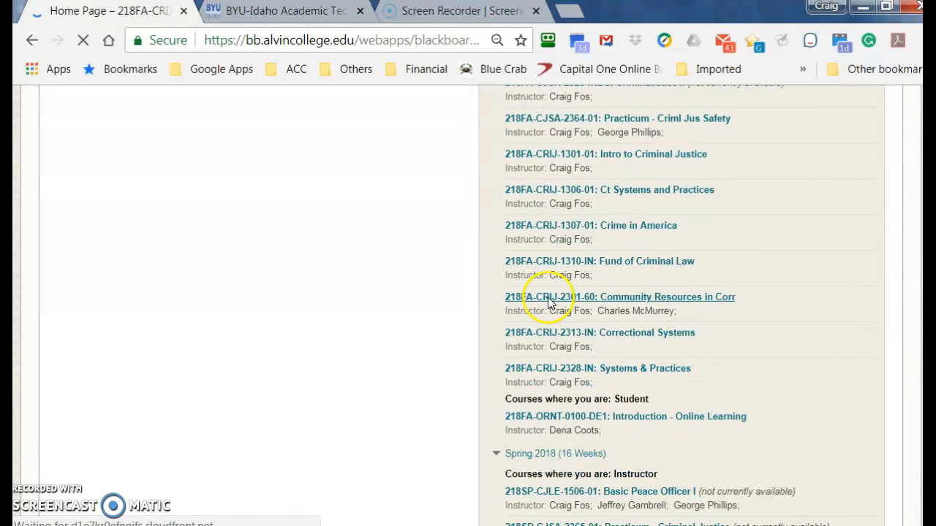
Open the course's question pools under Tests, Surveys, and Pools.
scroll(144, 334, down, 3)
scroll(145, 335, down, 2)
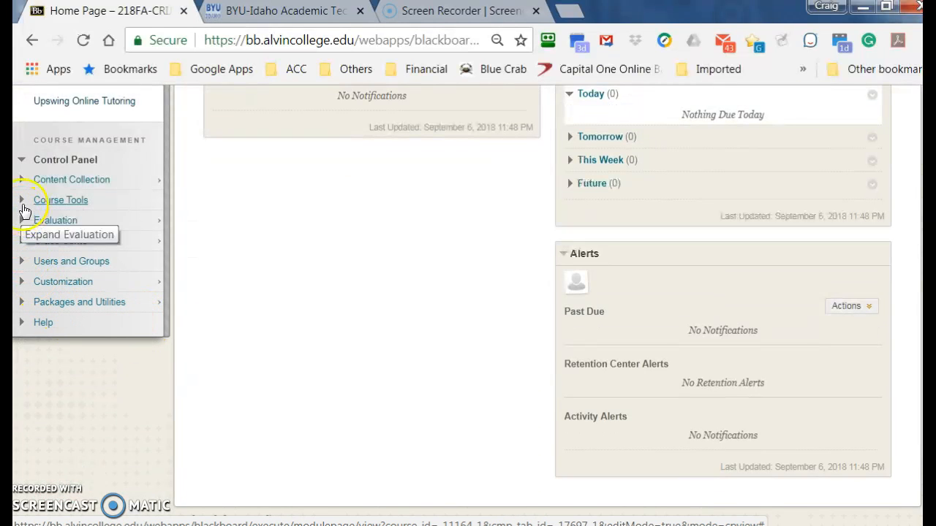
click(23, 203)
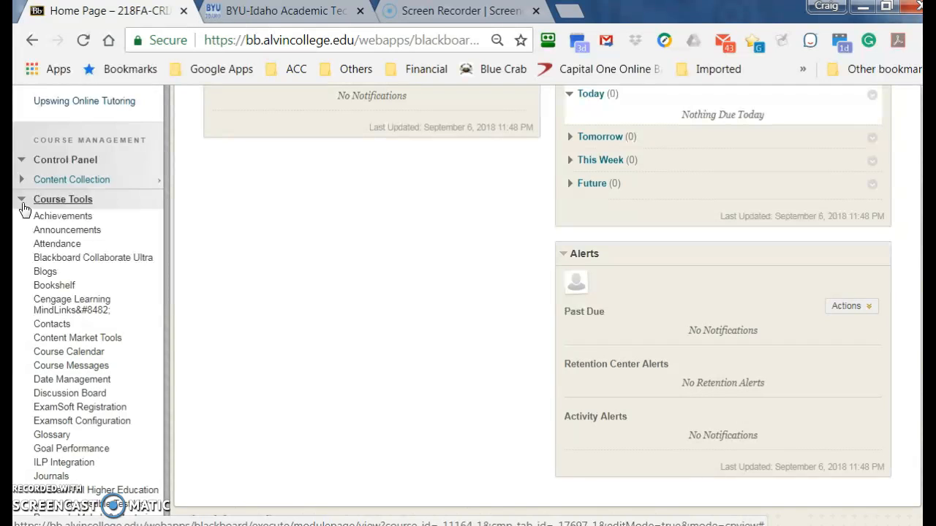
scroll(69, 292, down, 4)
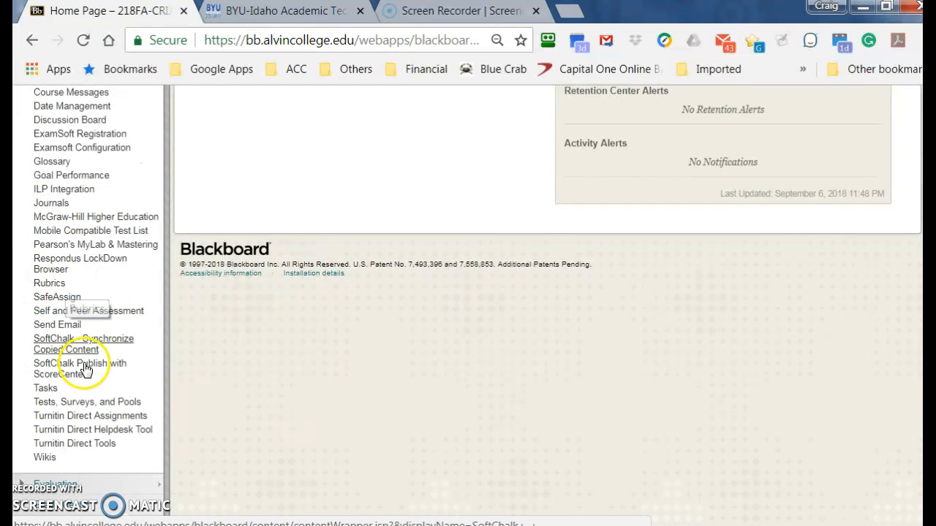
click(93, 403)
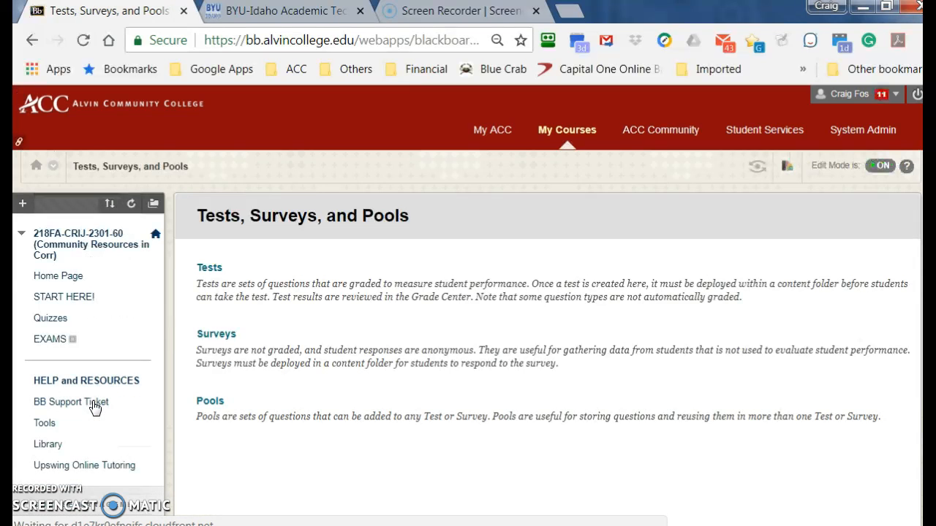
click(210, 403)
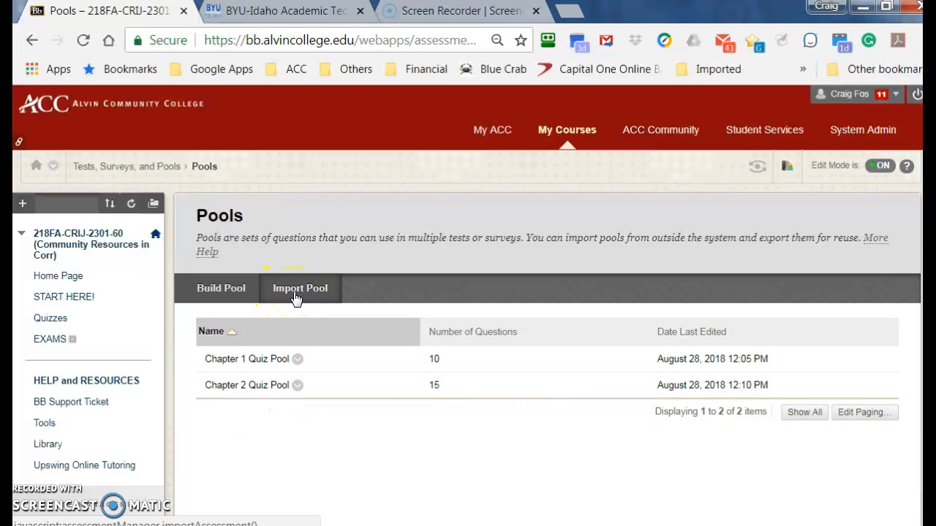
Build a new question pool named "Chapter 3 and 4 Quiz Pool".
click(247, 295)
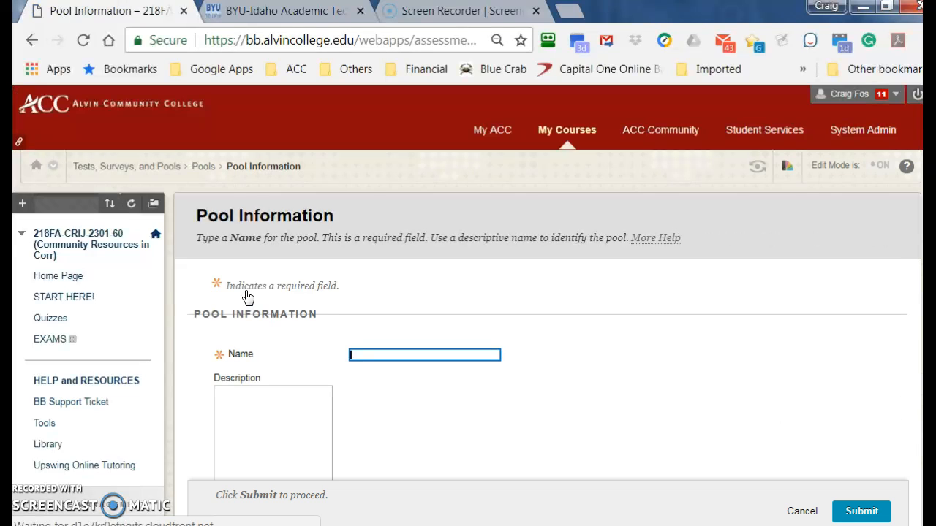
text(Chap)
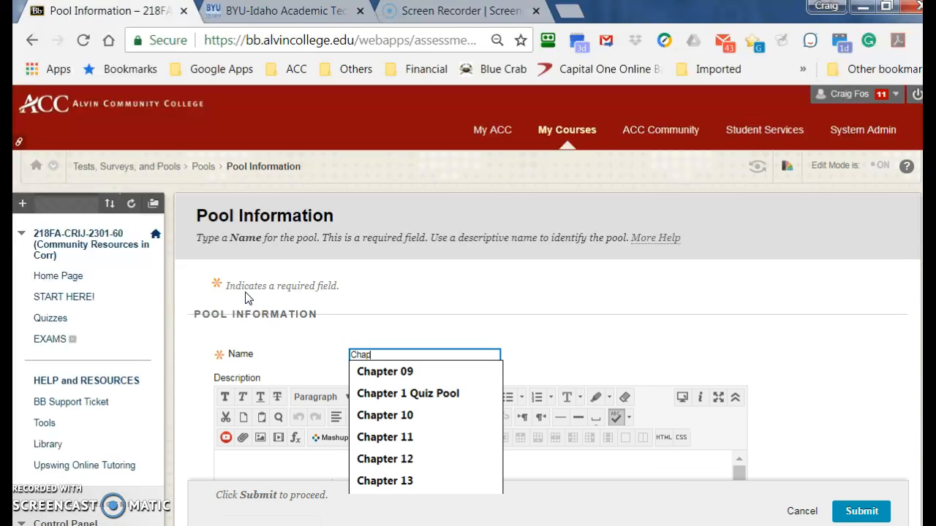
text(ter 3 and 4 Quiz Pool)
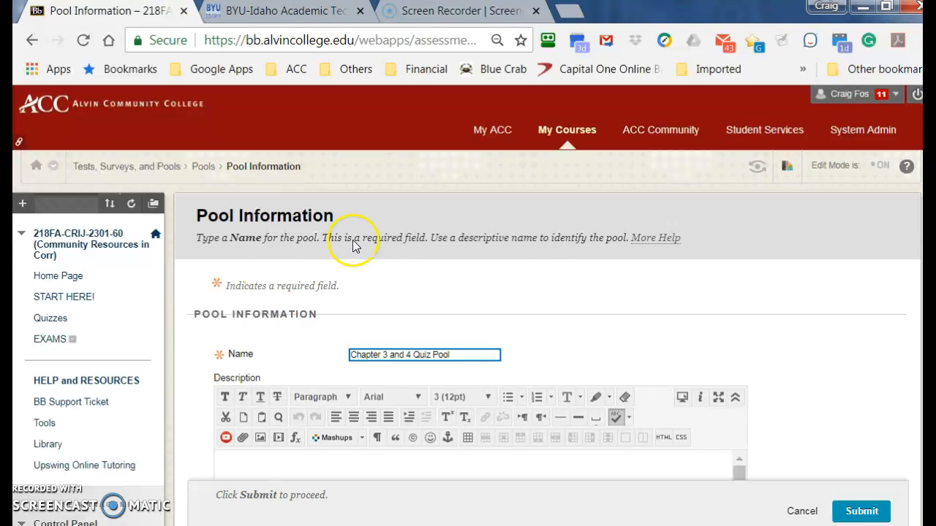
scroll(439, 256, down, 4)
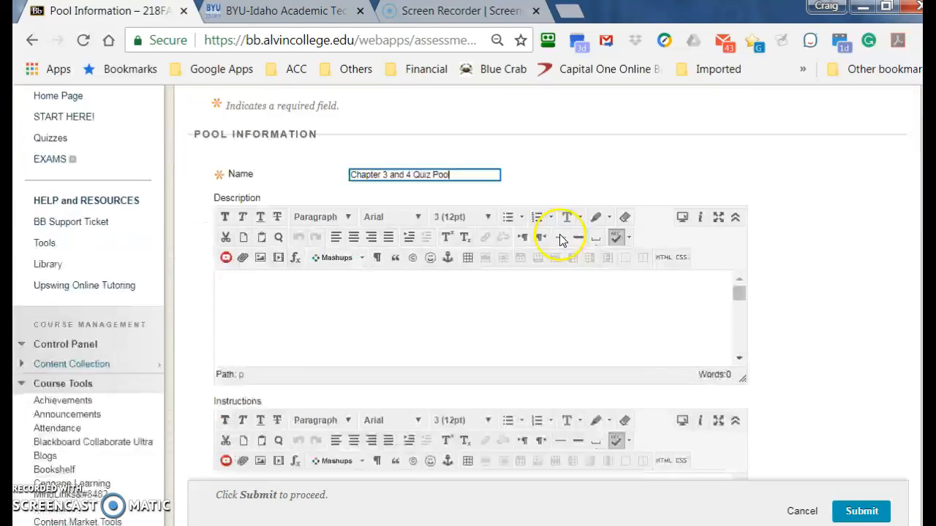
click(859, 510)
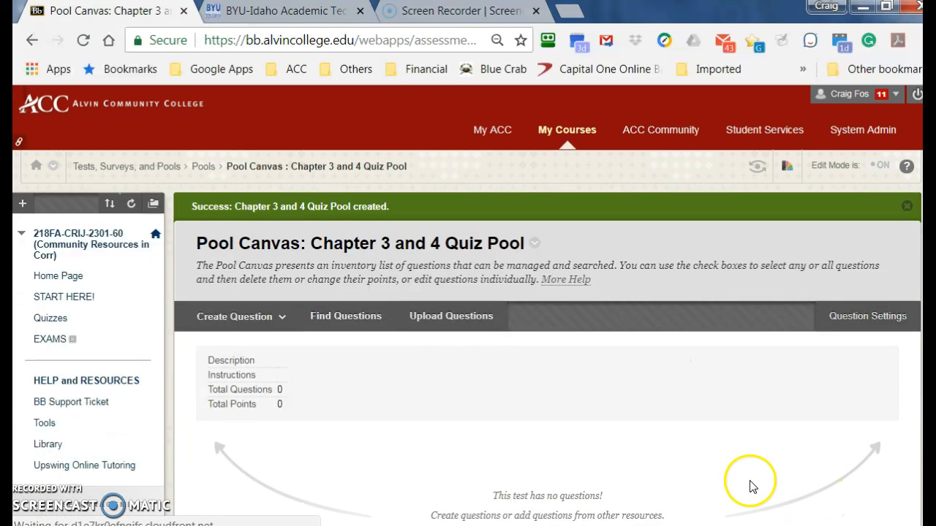
Upload the questions from MC.txt in the Downloads folder into the new pool, leaving points per question at 0.
click(432, 325)
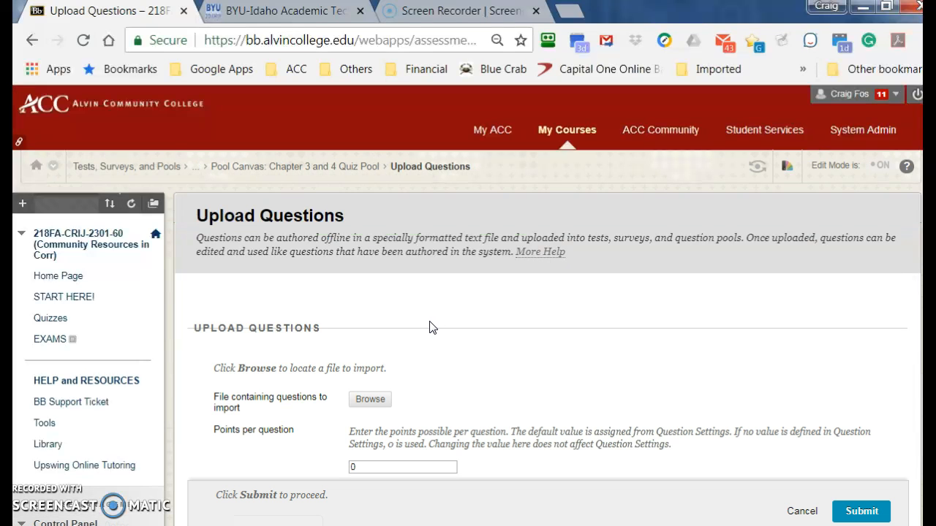
click(380, 406)
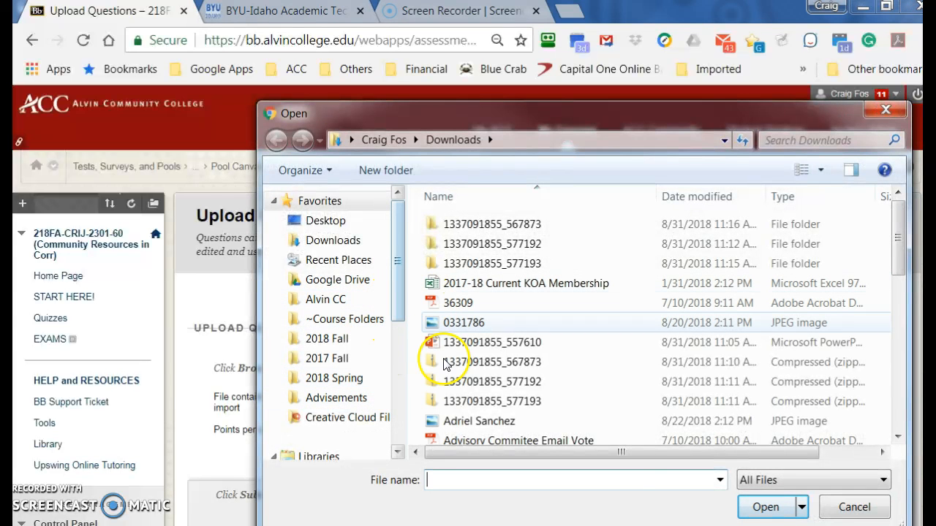
click(451, 476)
text(m)
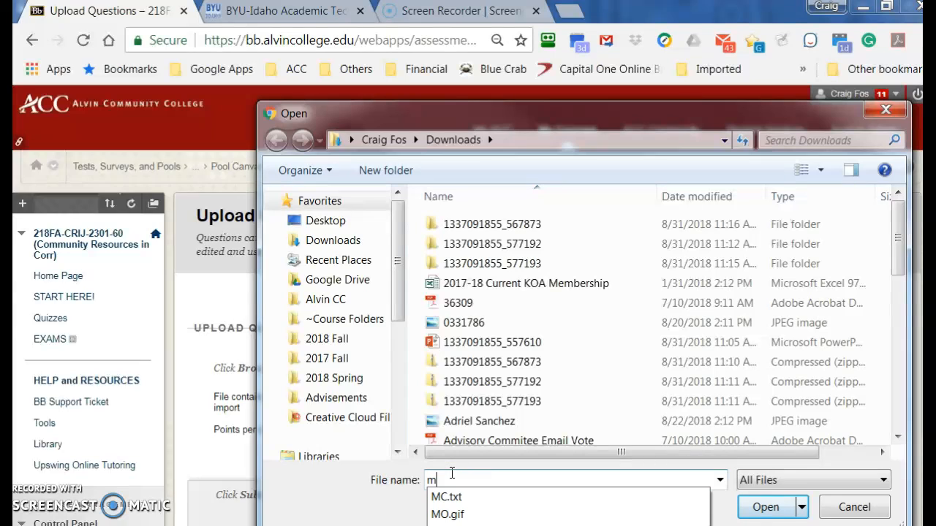
click(468, 504)
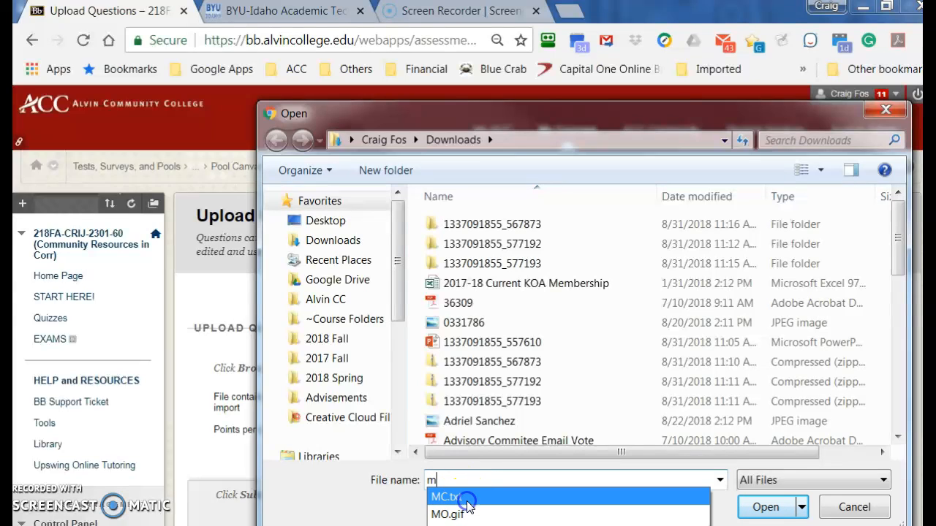
click(760, 507)
scroll(539, 418, down, 3)
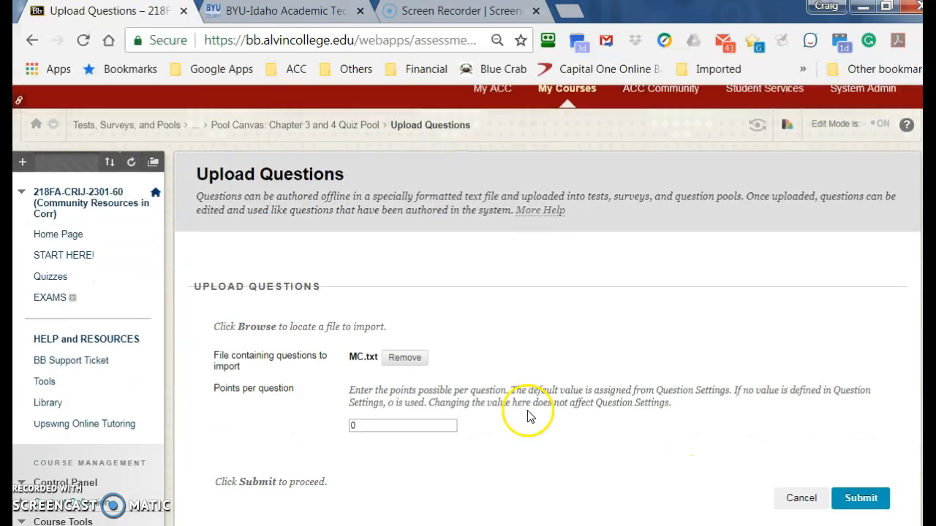
click(850, 359)
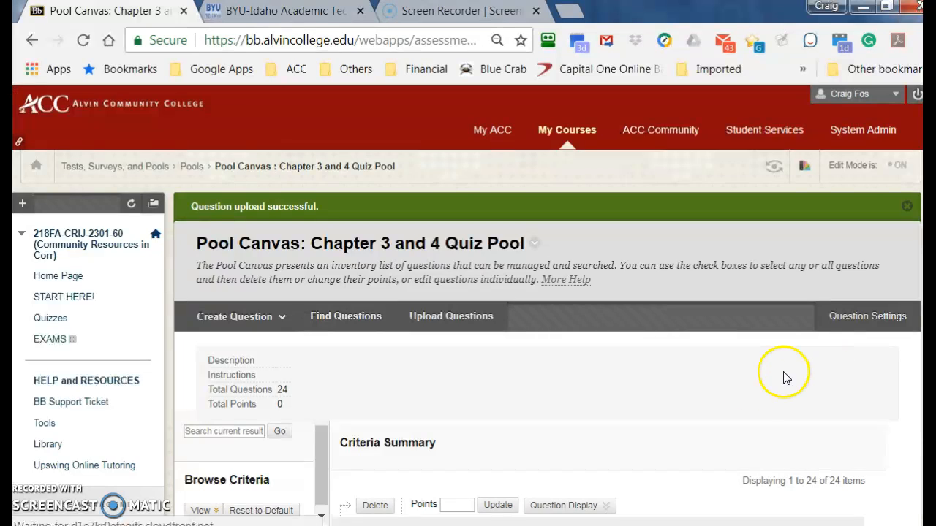
Review the uploaded pool questions and check the question type assigned to each.
scroll(721, 396, down, 3)
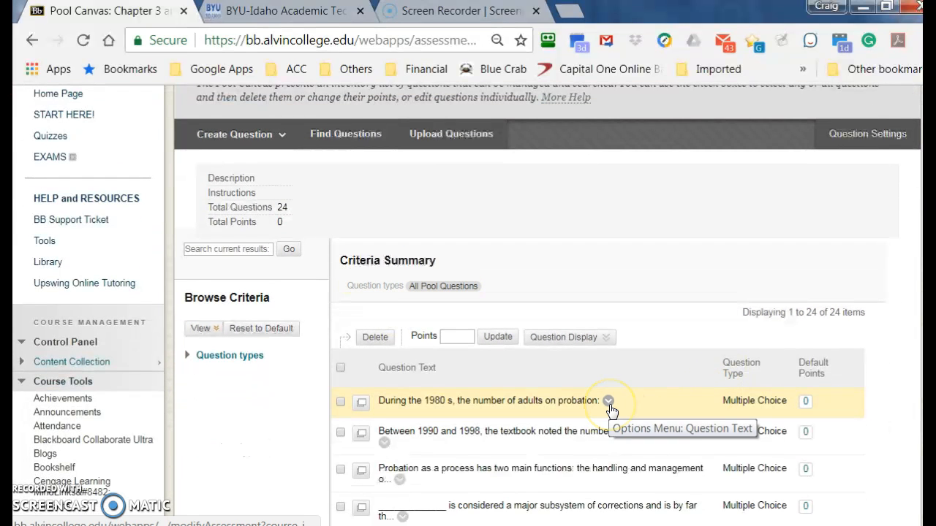
scroll(612, 410, down, 2)
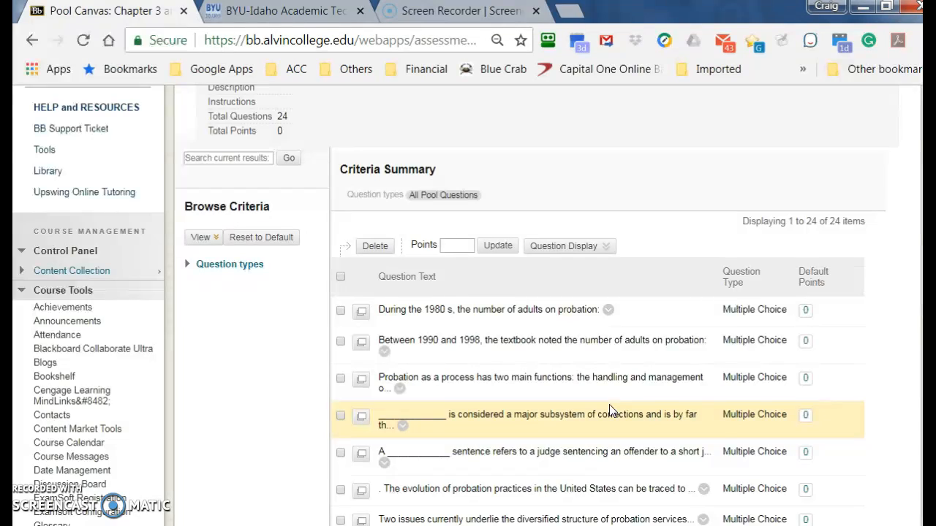
scroll(612, 410, down, 10)
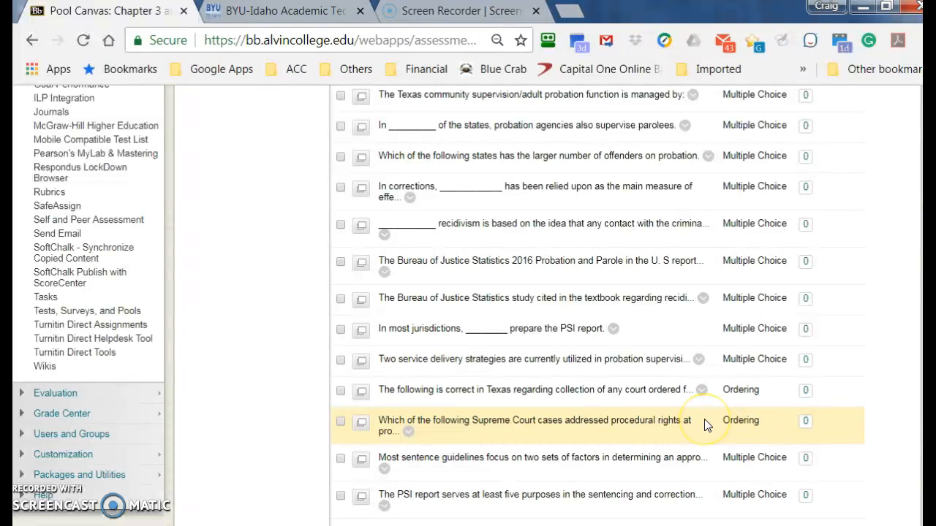
Check the types of the last questions in the pool and preview the details of the "In the future, probation will continue" question.
scroll(706, 426, down, 1)
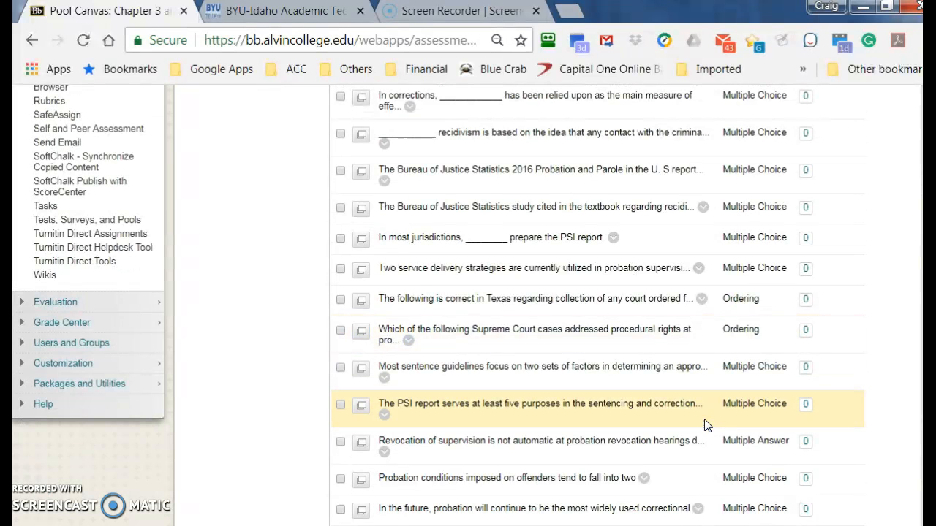
scroll(706, 425, down, 2)
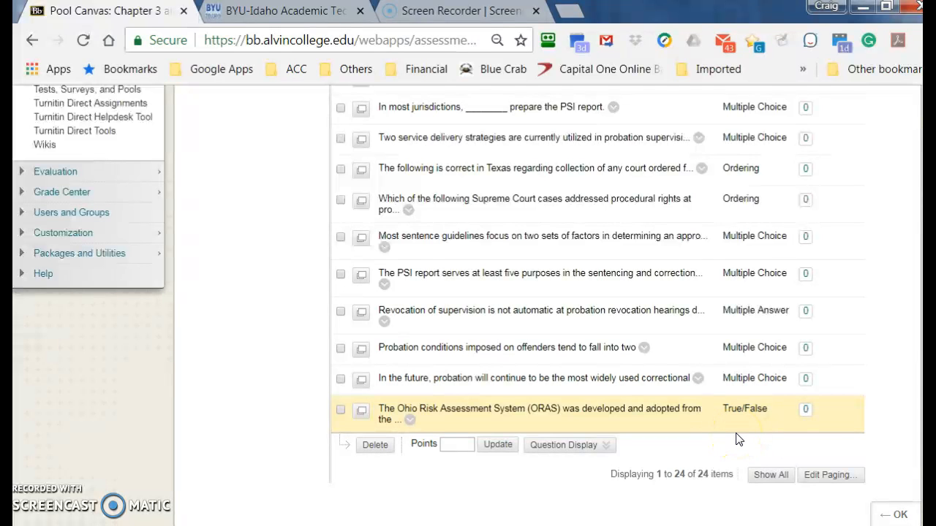
click(358, 379)
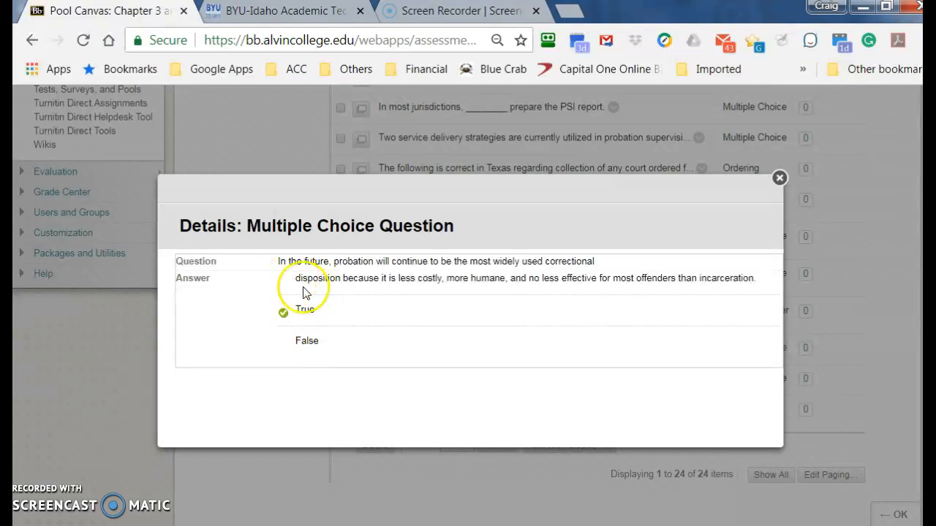
click(779, 179)
Preview the details of the ordering question about collecting court ordered fees in Texas.
scroll(764, 256, up, 3)
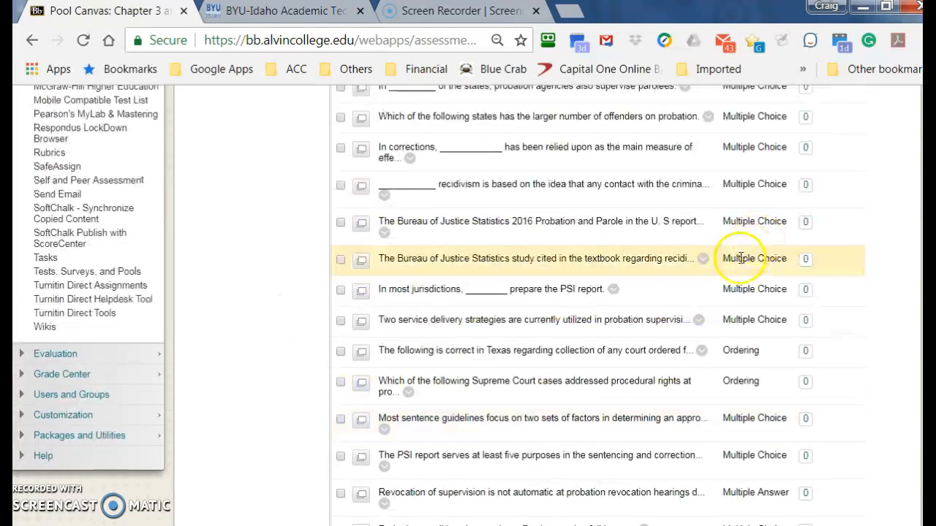
click(361, 352)
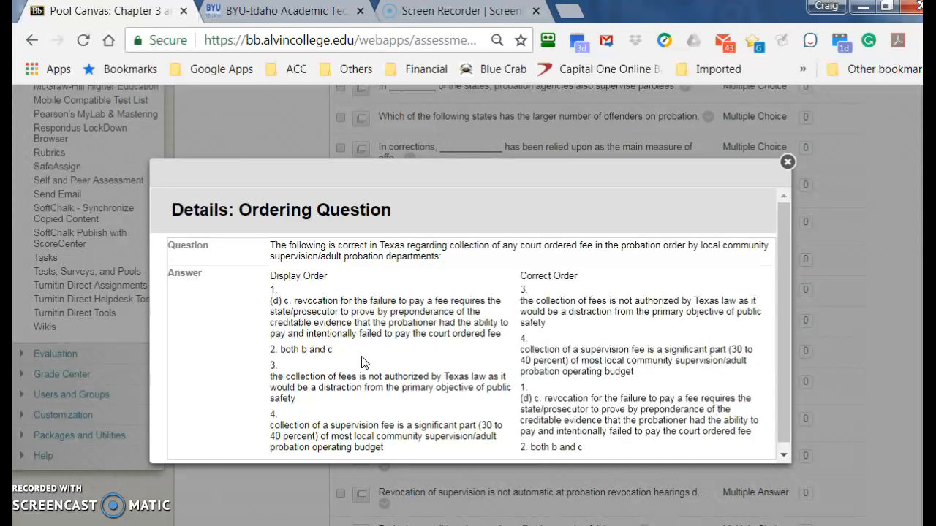
click(787, 162)
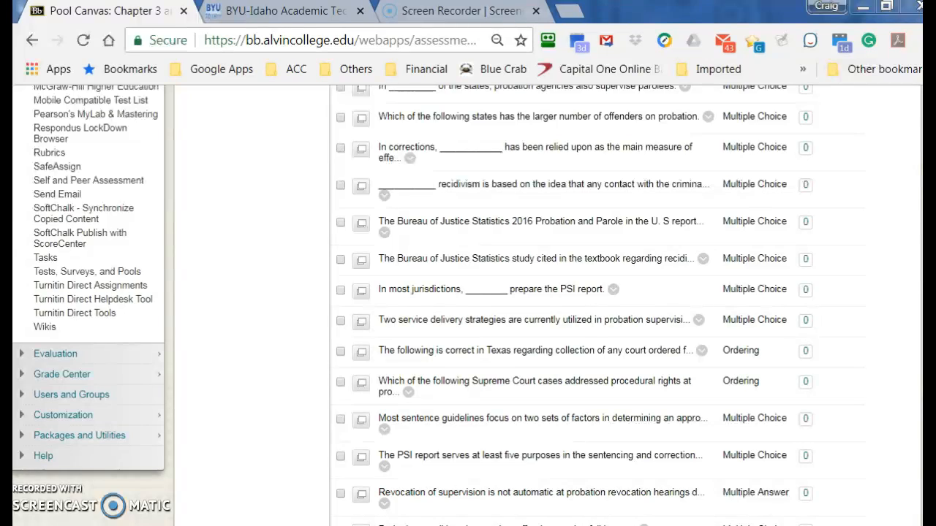
In the QUIZ 2 CHAPTERS 3-4 Word document, remove the stray paragraph breaks inside the text of questions 24 and 23.
key(alt+Tab)
click(326, 489)
scroll(326, 488, down, 15)
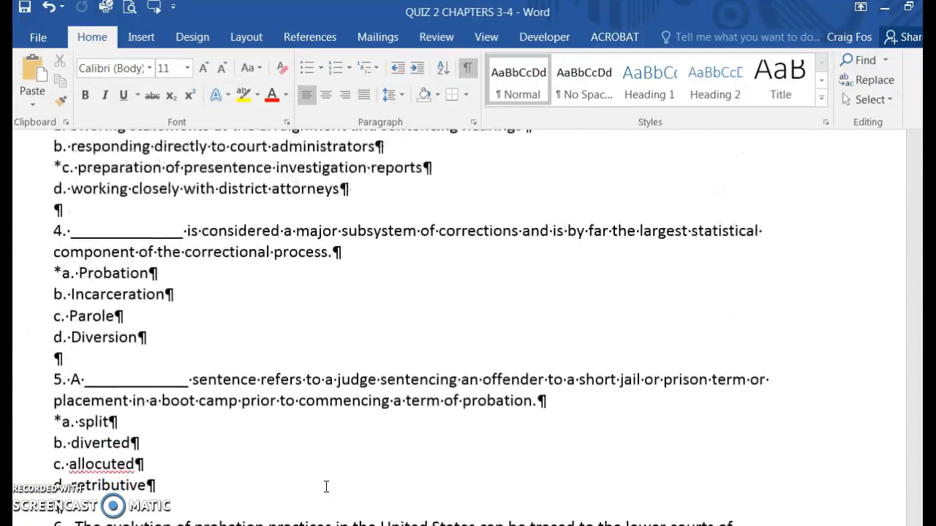
scroll(326, 487, down, 20)
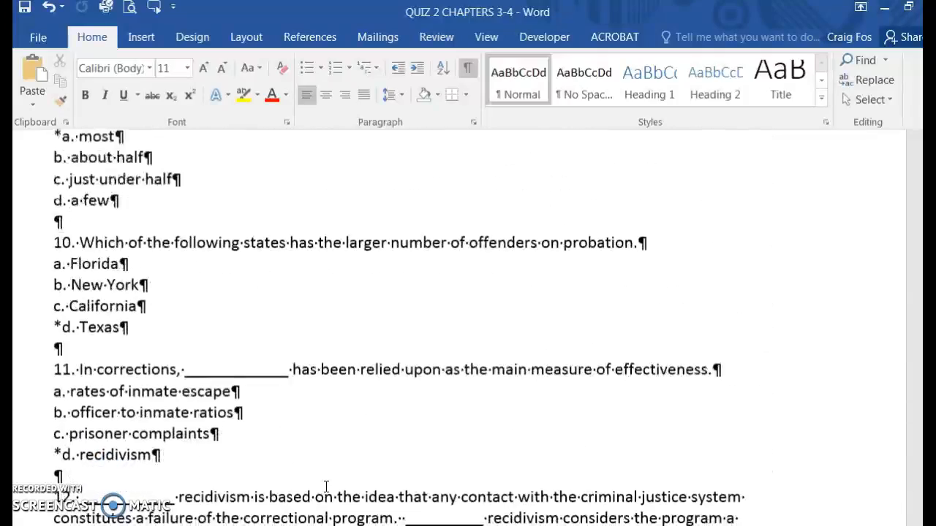
scroll(326, 489, down, 20)
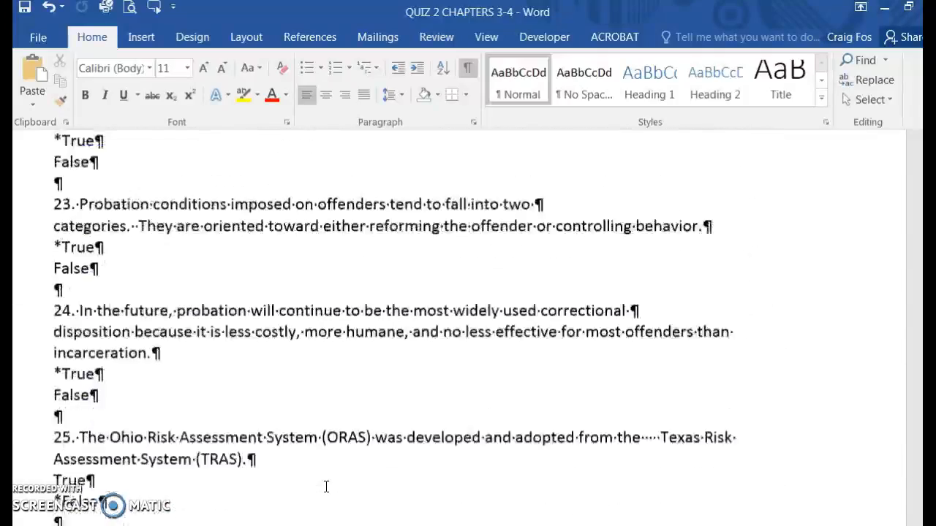
scroll(326, 487, down, 1)
scroll(326, 487, up, 8)
scroll(326, 487, up, 1)
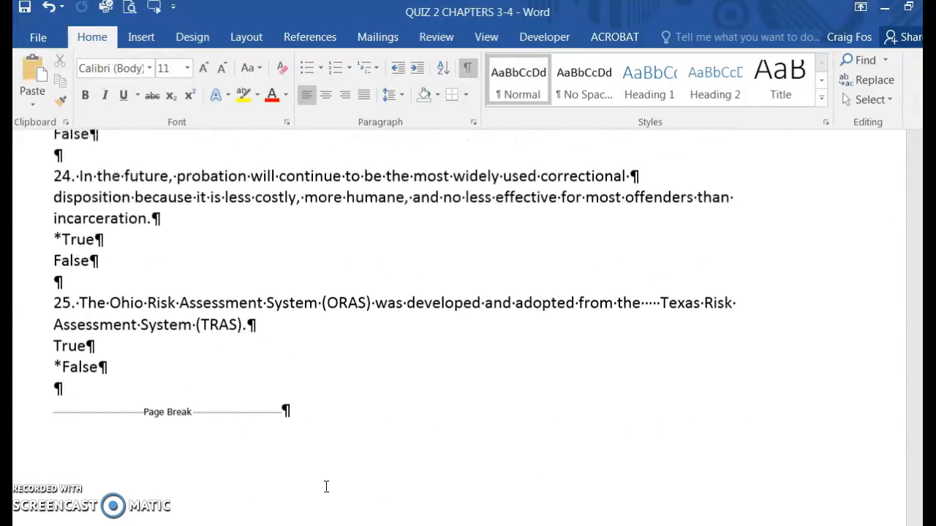
scroll(326, 487, up, 1)
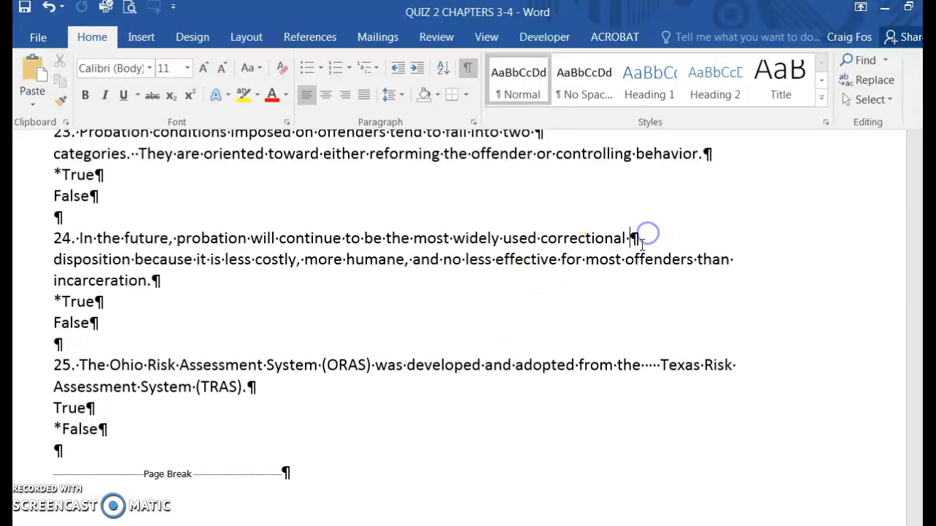
key(Delete)
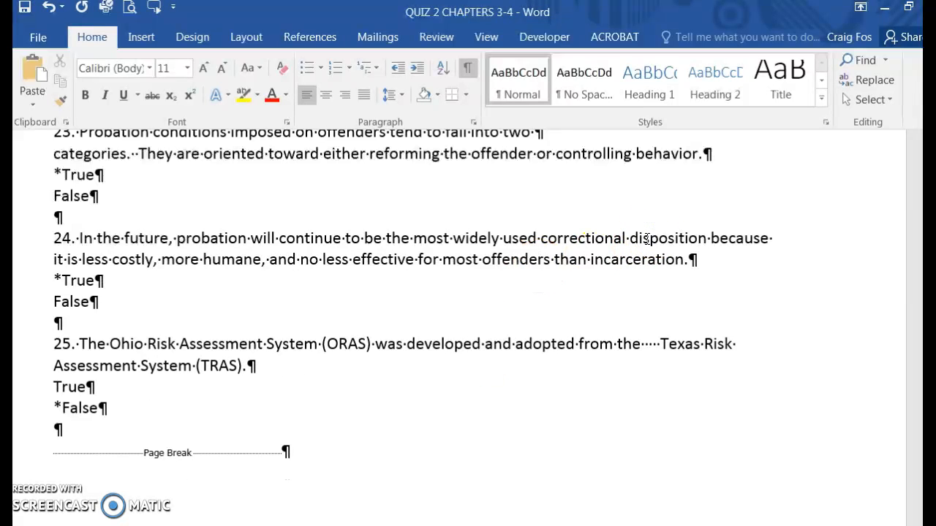
scroll(646, 239, up, 2)
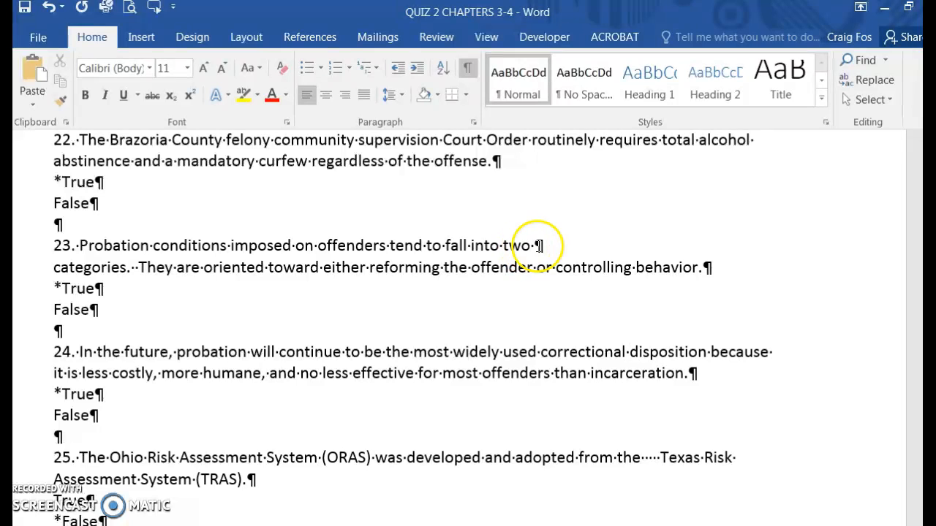
key(Delete)
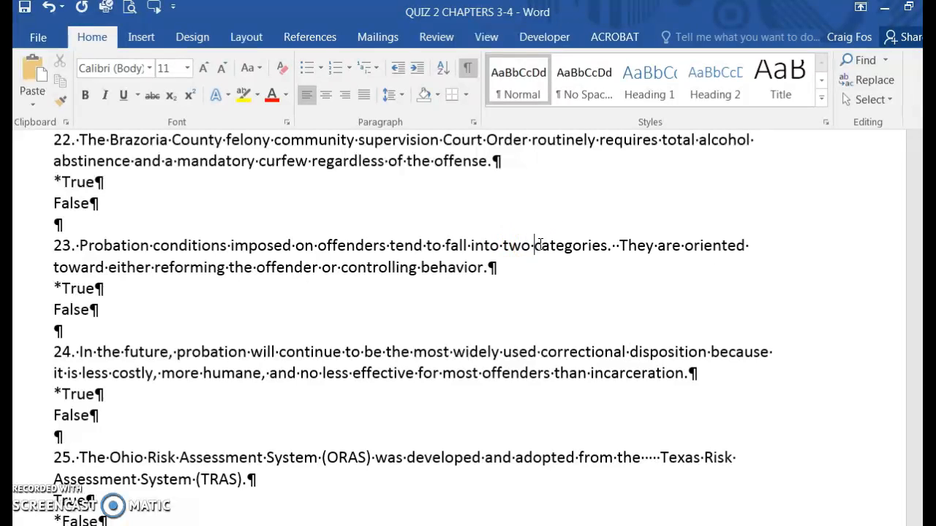
Remove the leading space before answer e of question 18 and mark that answer correct with an asterisk.
scroll(540, 243, up, 3)
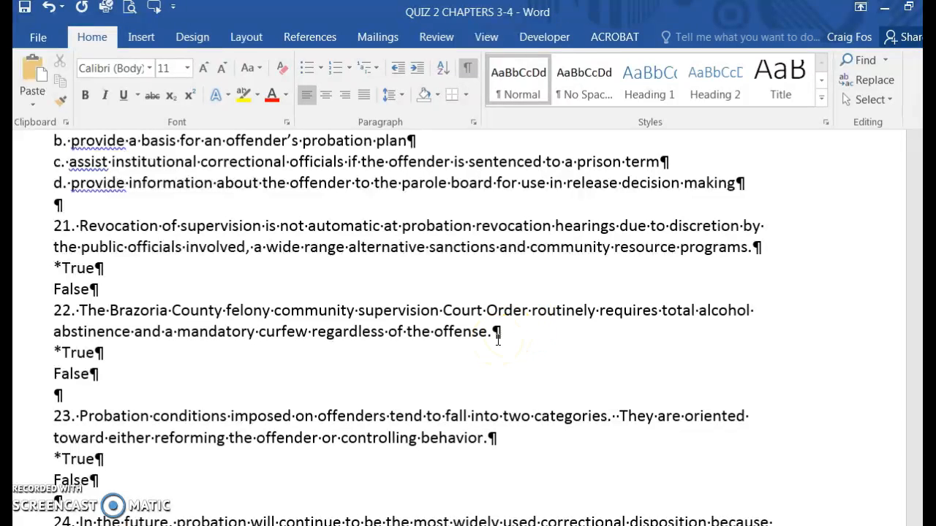
scroll(498, 337, up, 1)
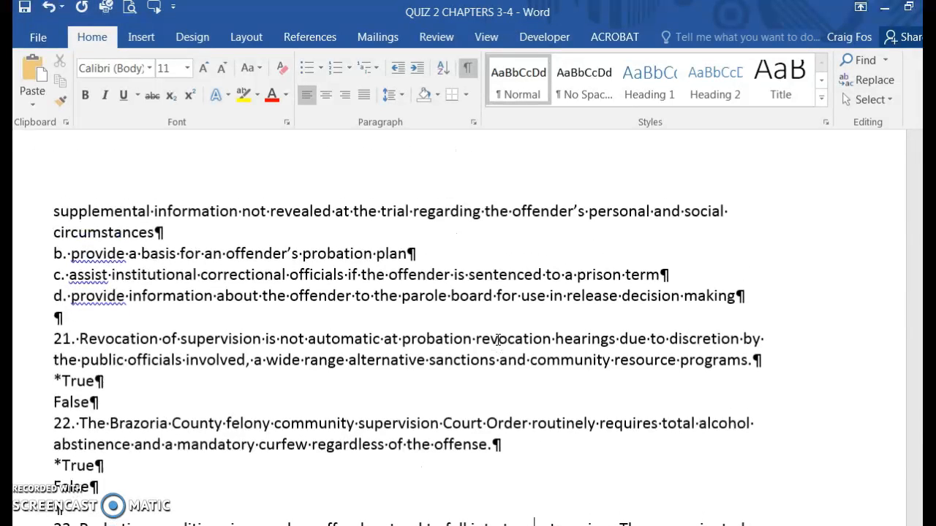
scroll(497, 340, up, 1)
scroll(498, 340, up, 2)
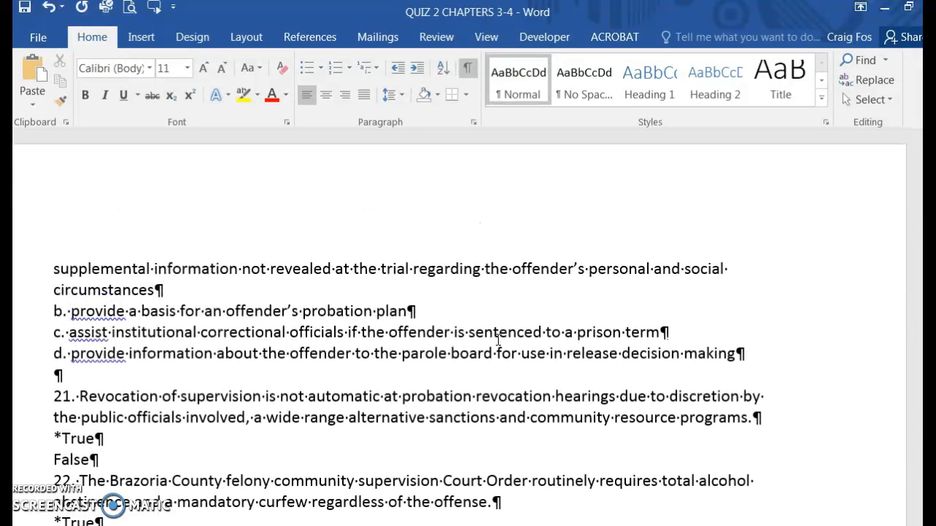
scroll(498, 340, up, 2)
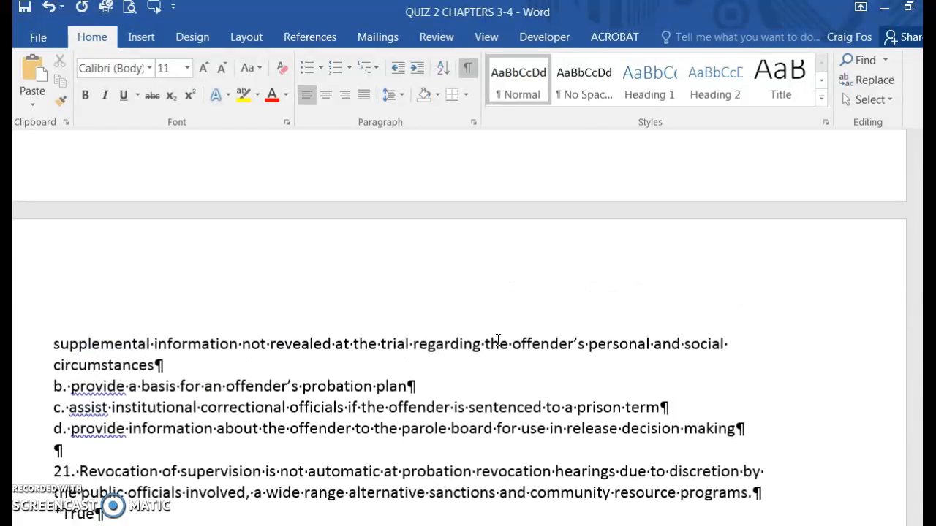
scroll(498, 340, down, 2)
scroll(498, 340, up, 5)
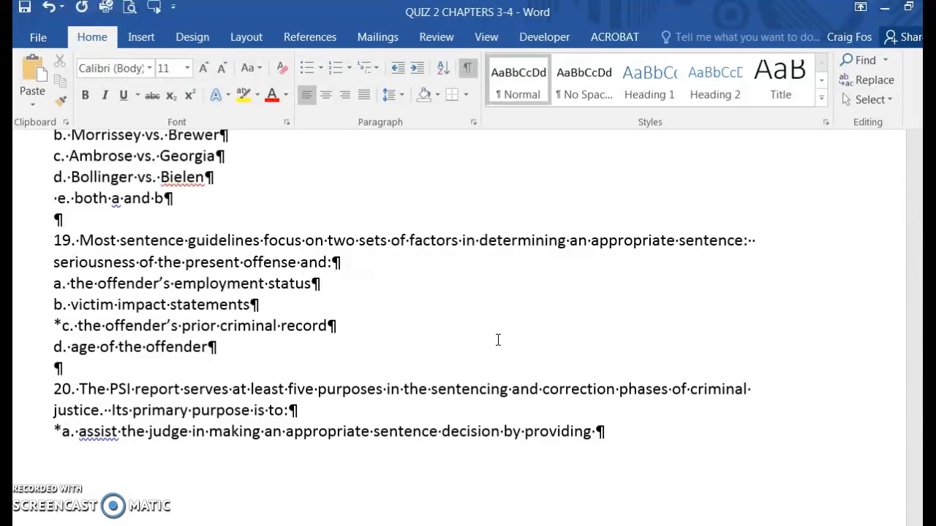
scroll(498, 340, up, 3)
scroll(498, 340, up, 2)
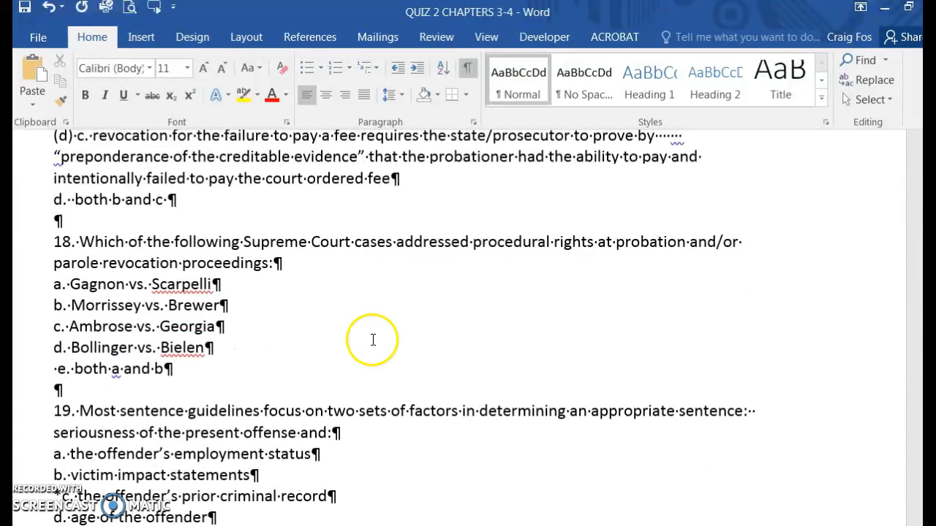
click(54, 371)
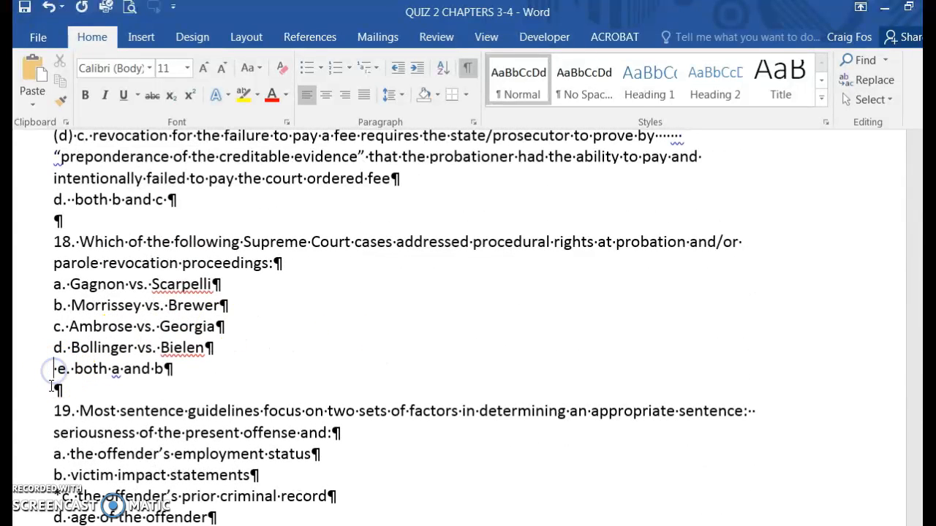
key(Delete)
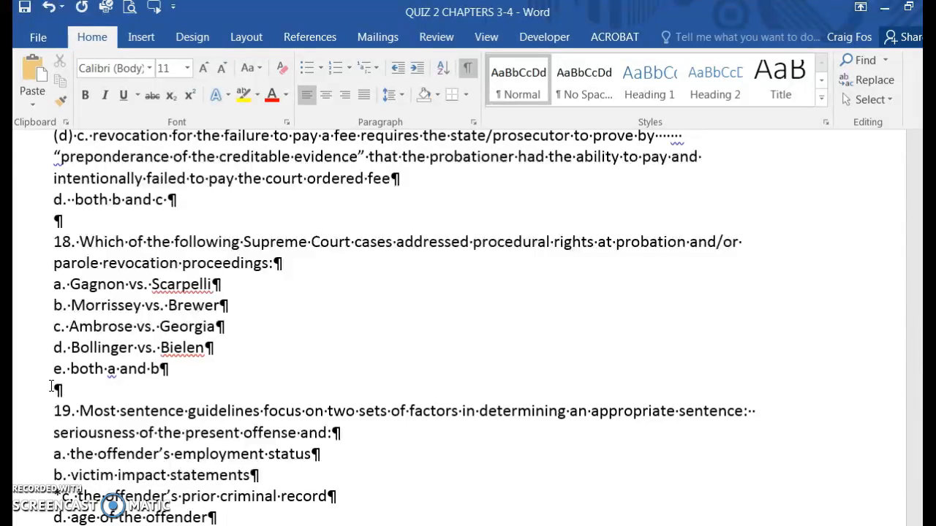
text(*)
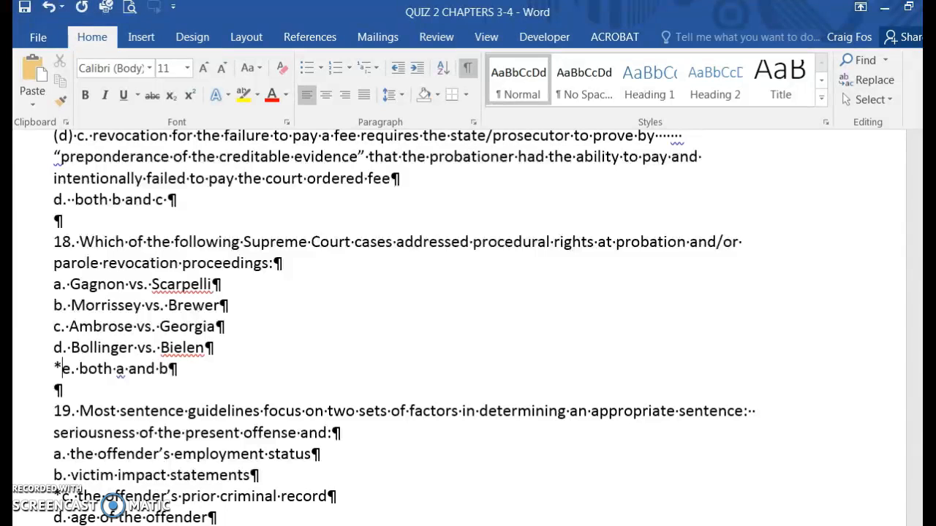
Look up the marked answer of question 17 in the original read-only ALVIN CC TEST QUESTIONS QUIZ 2 document.
scroll(265, 418, up, 3)
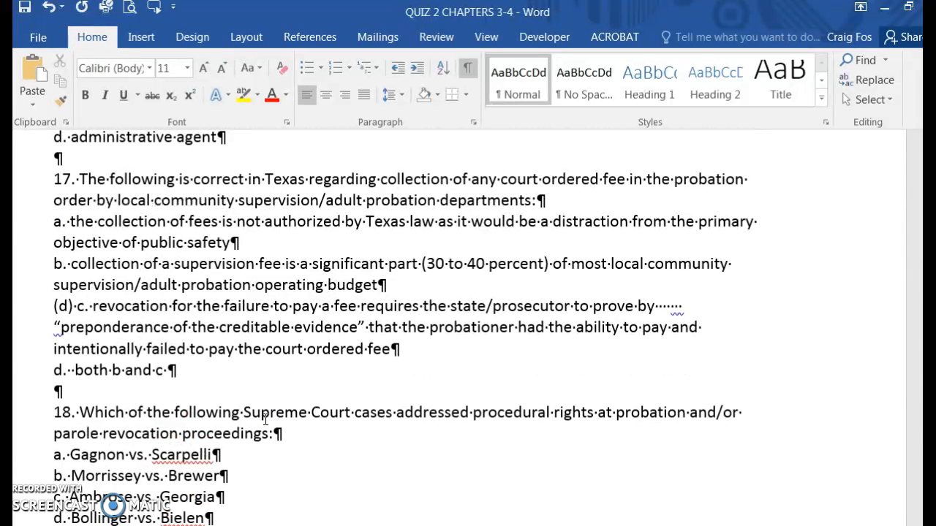
scroll(190, 415, up, 3)
scroll(193, 415, down, 3)
scroll(192, 414, down, 2)
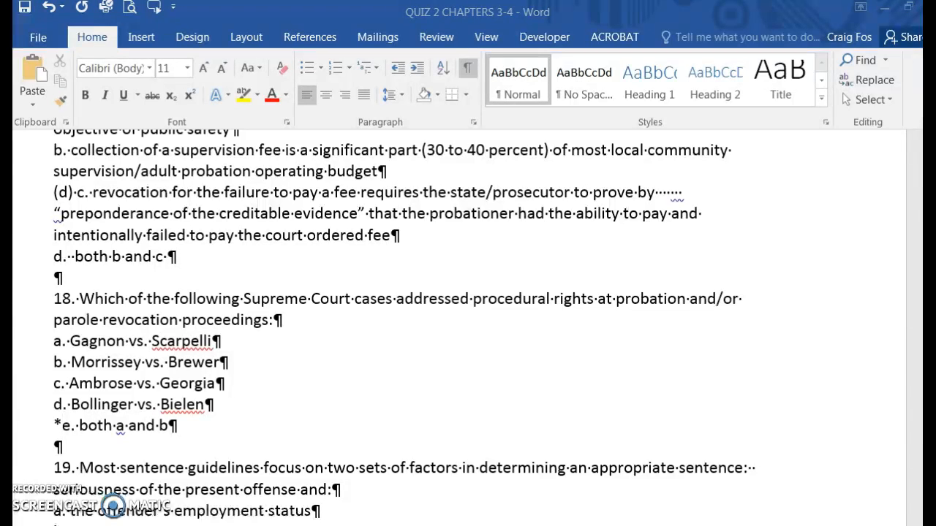
key(alt+Tab)
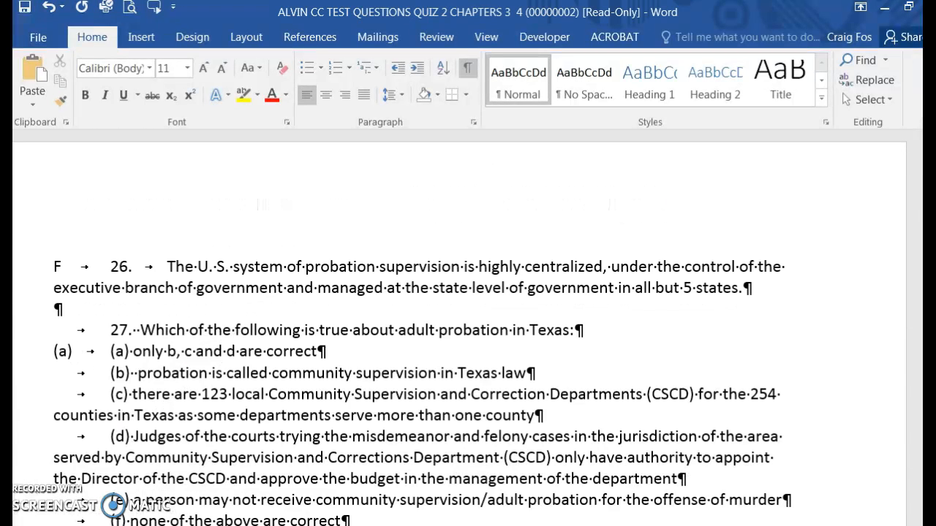
click(230, 397)
scroll(231, 397, up, 15)
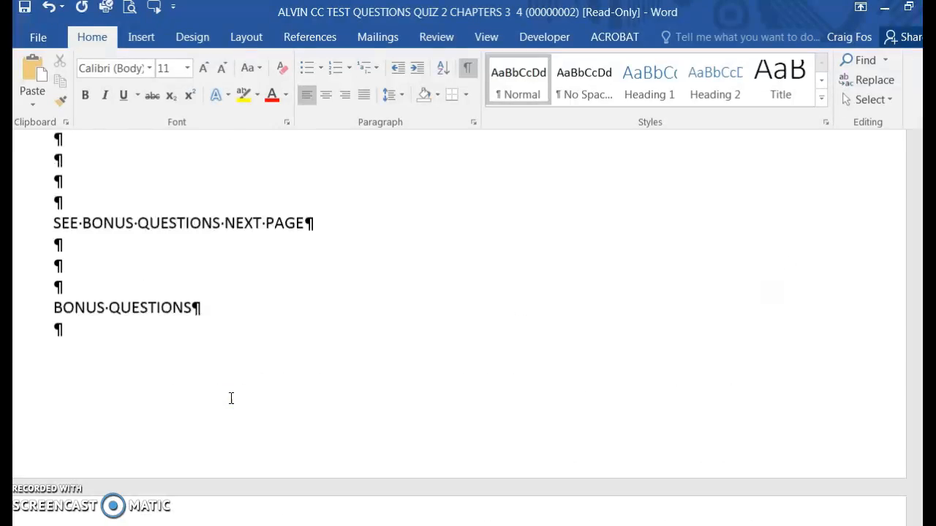
scroll(231, 397, up, 8)
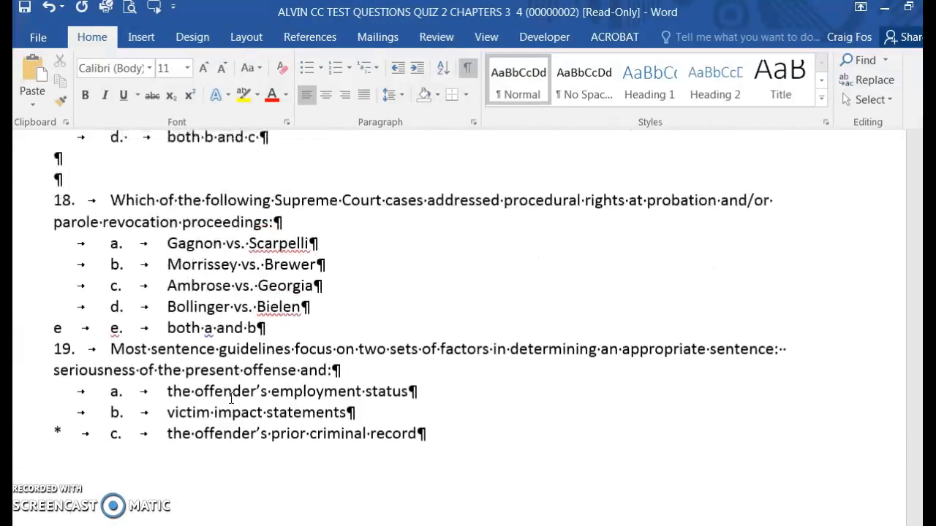
scroll(231, 398, up, 2)
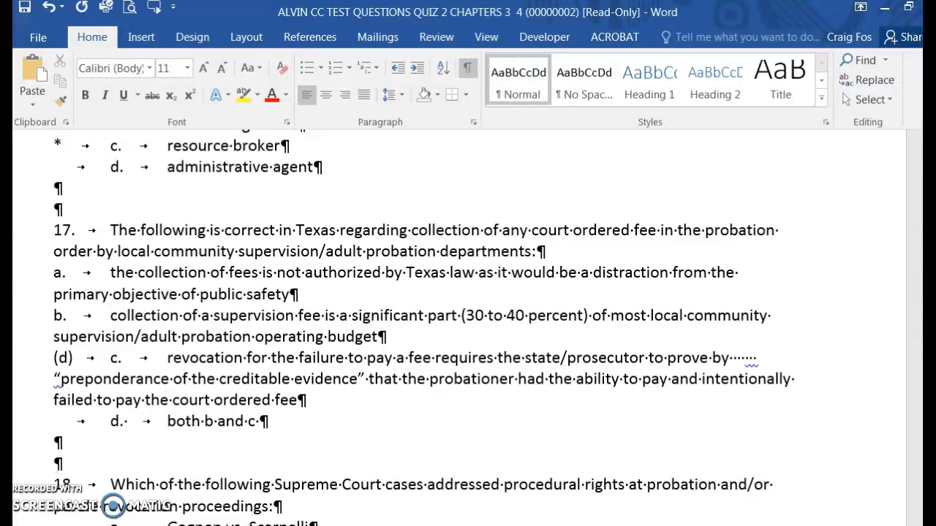
Back in QUIZ 2 CHAPTERS 3-4, replace the "(d)" before answer c of question 17 with an asterisk.
key(alt+Tab)
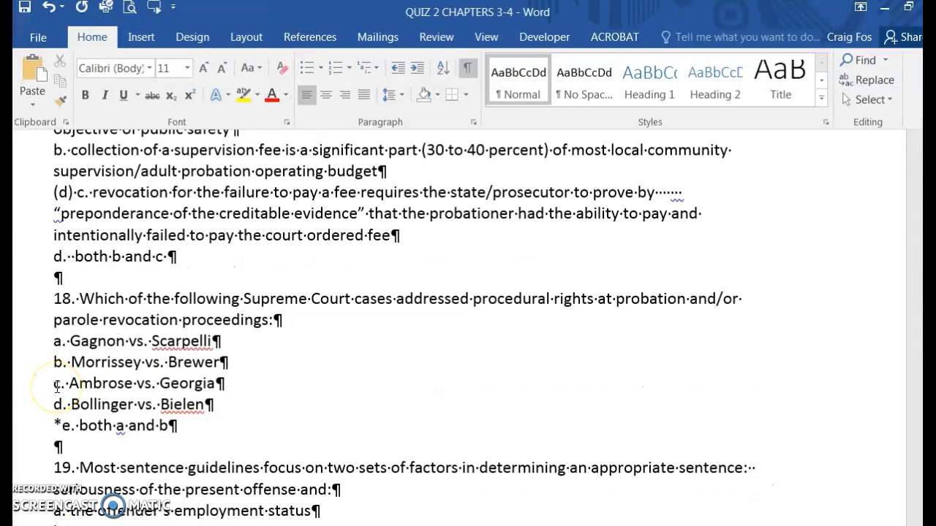
scroll(57, 388, up, 2)
click(78, 306)
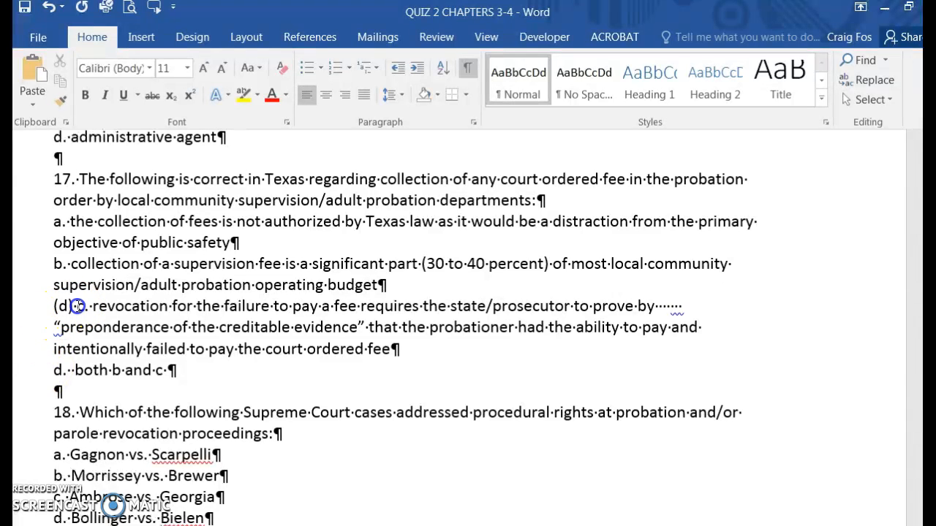
text(*)
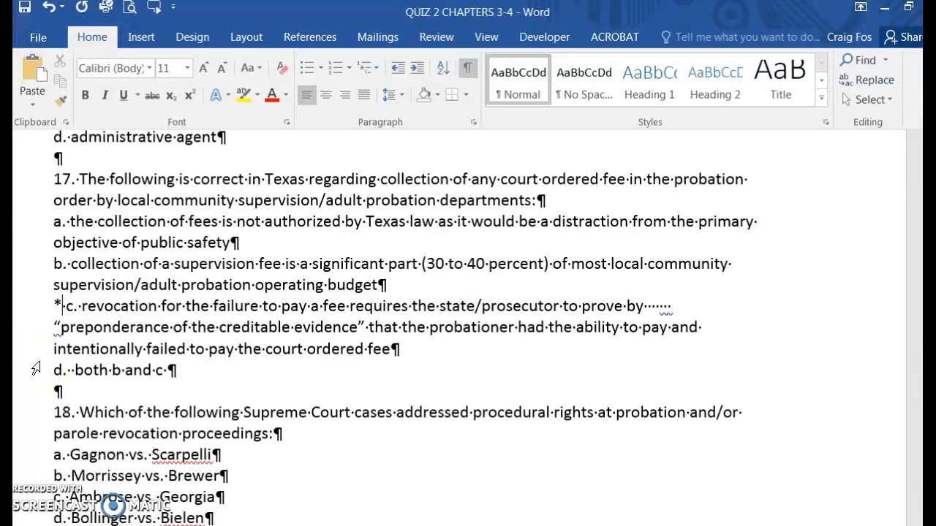
Save the corrected quiz document under its existing name.
scroll(66, 356, up, 3)
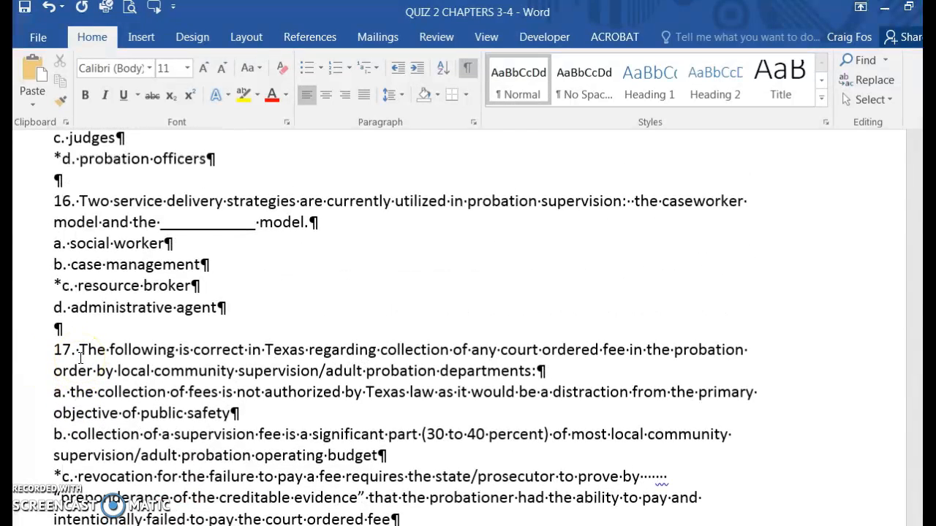
click(42, 40)
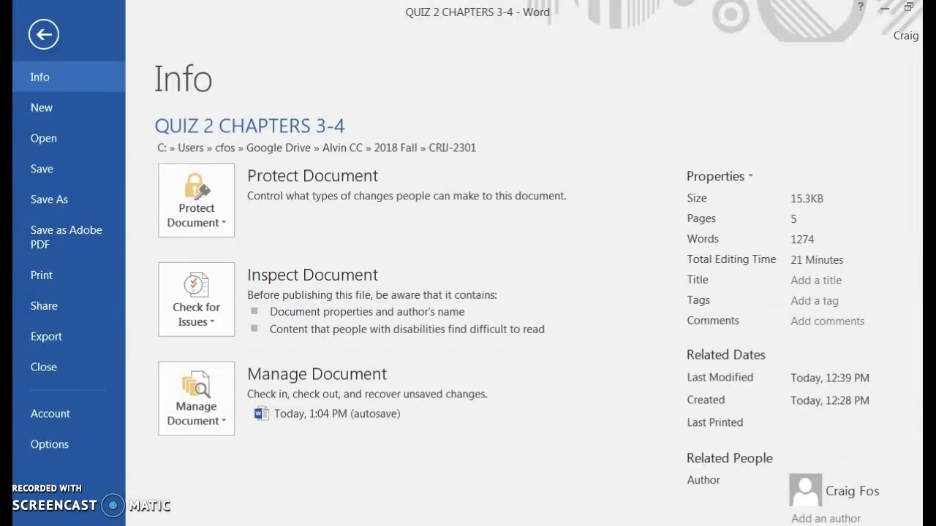
click(45, 170)
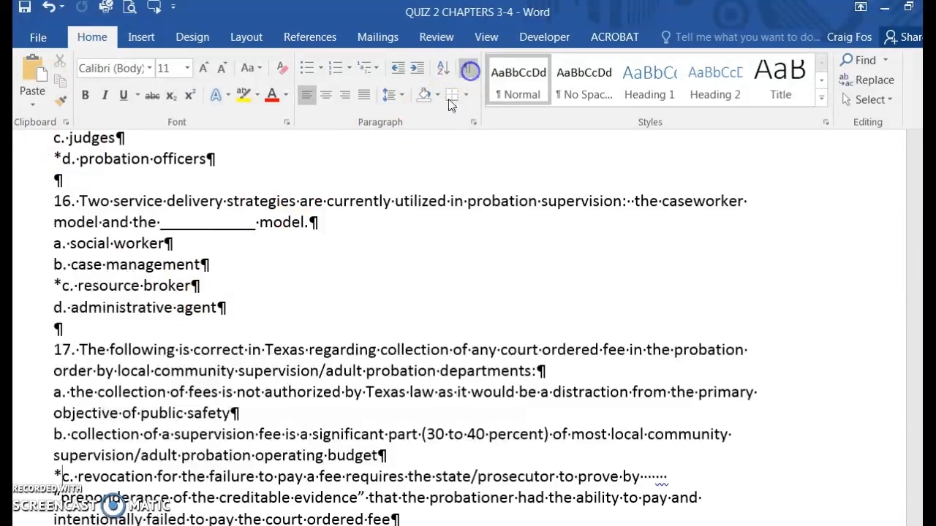
Hide the formatting marks and copy the quiz text from the MC line through the last answer of question 25.
click(469, 71)
scroll(33, 307, up, 20)
scroll(31, 318, up, 12)
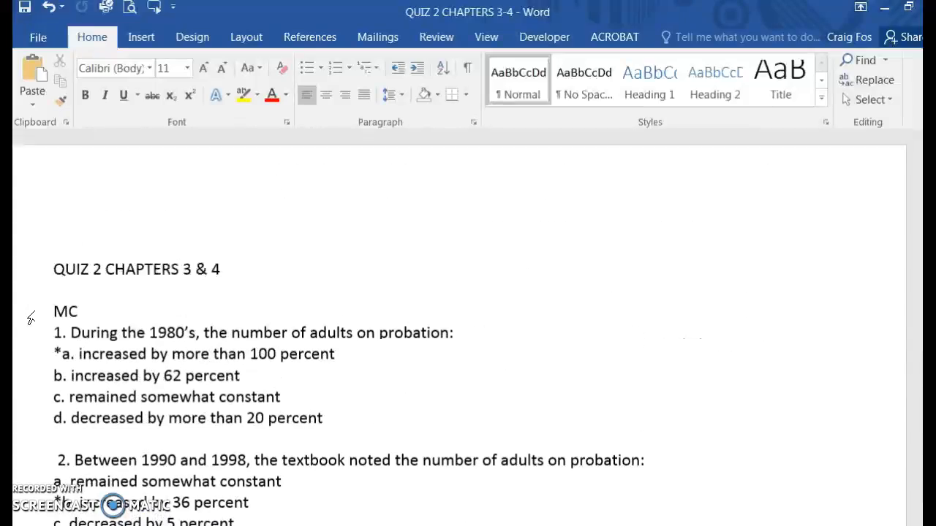
click(57, 315)
scroll(168, 432, down, 10)
scroll(168, 432, down, 20)
scroll(168, 432, down, 20)
scroll(168, 432, down, 20)
scroll(167, 432, down, 12)
scroll(167, 432, up, 18)
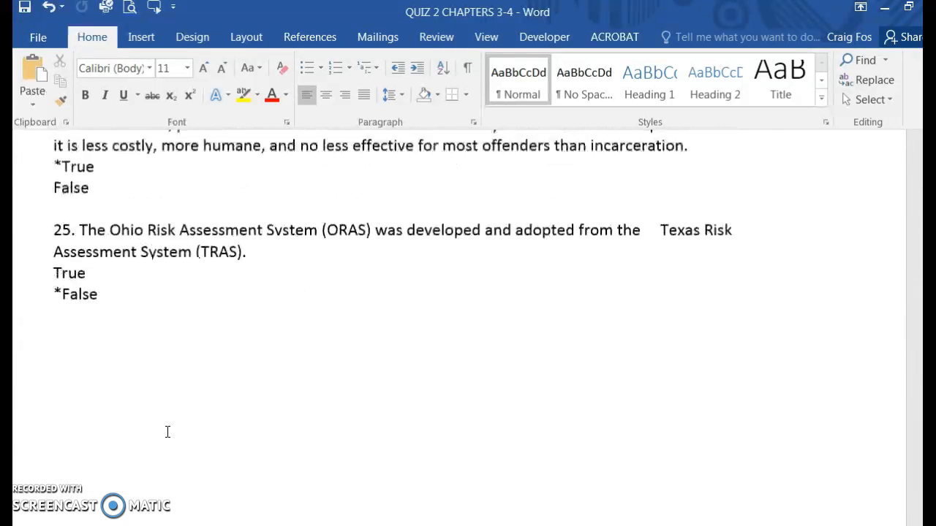
shift+click(128, 301)
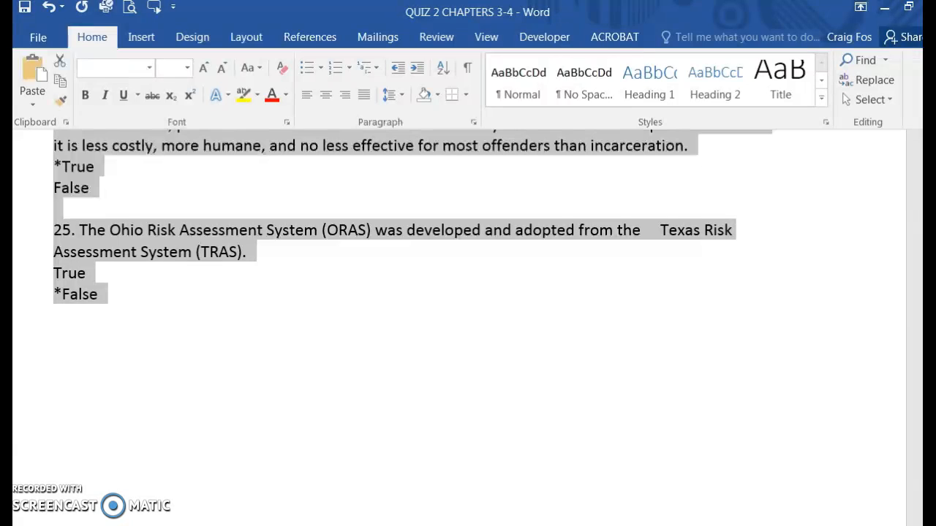
Switch to the BYU-Idaho Test Generator in Chrome and replace its old test content with the copied quiz text.
key(alt+Tab)
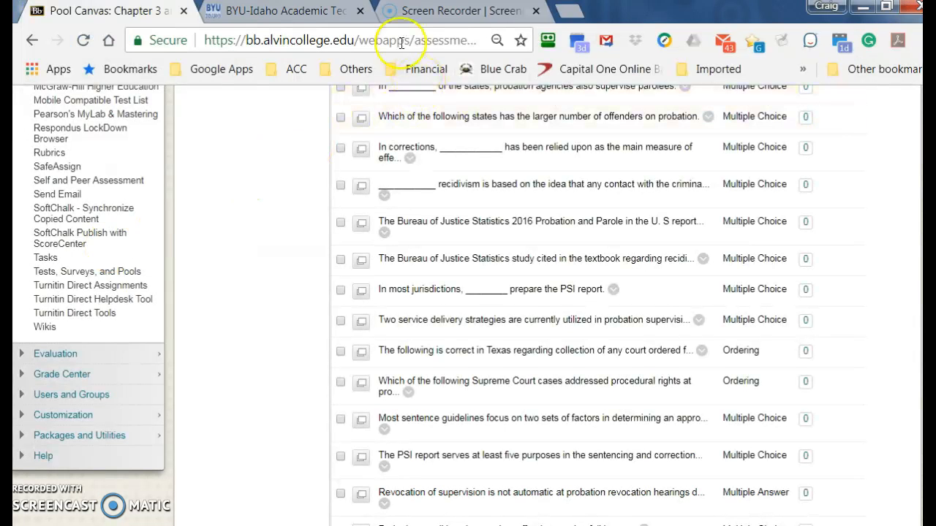
click(272, 11)
click(284, 394)
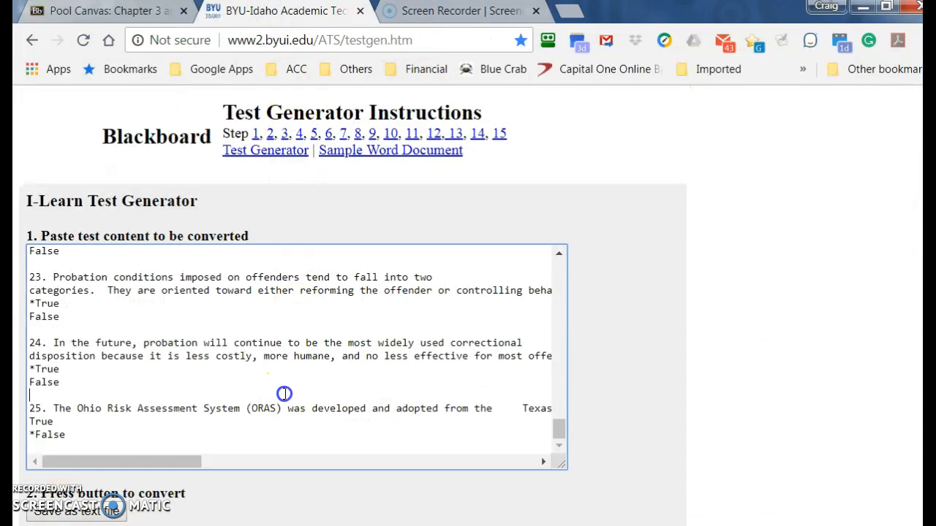
key(ctrl+a)
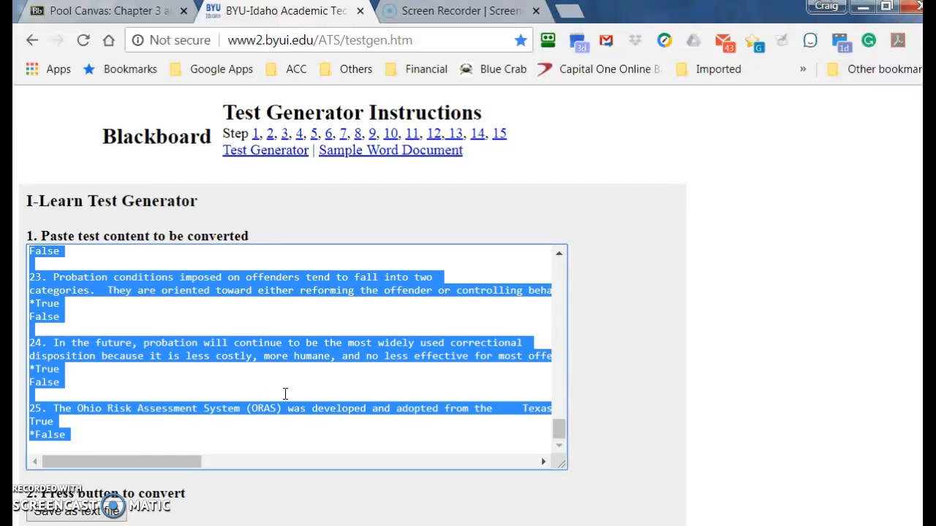
key(BackSpace)
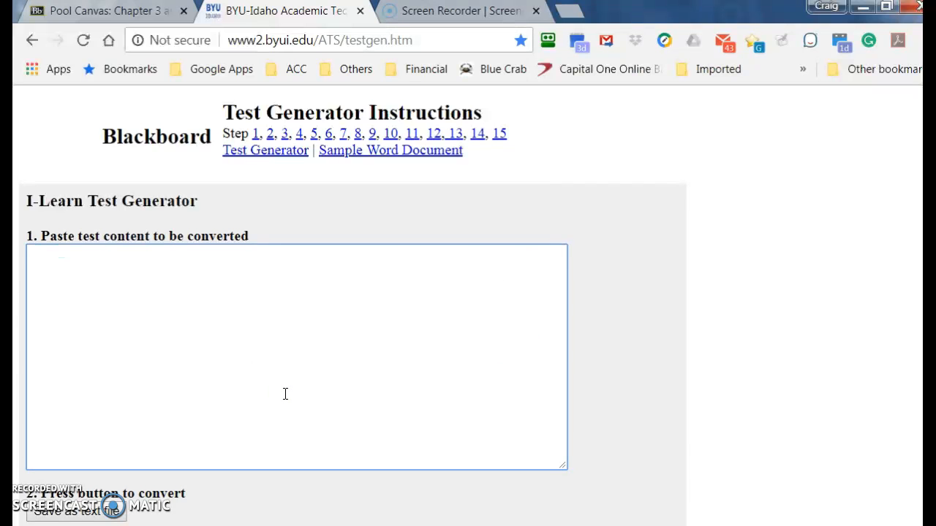
key(ctrl+v)
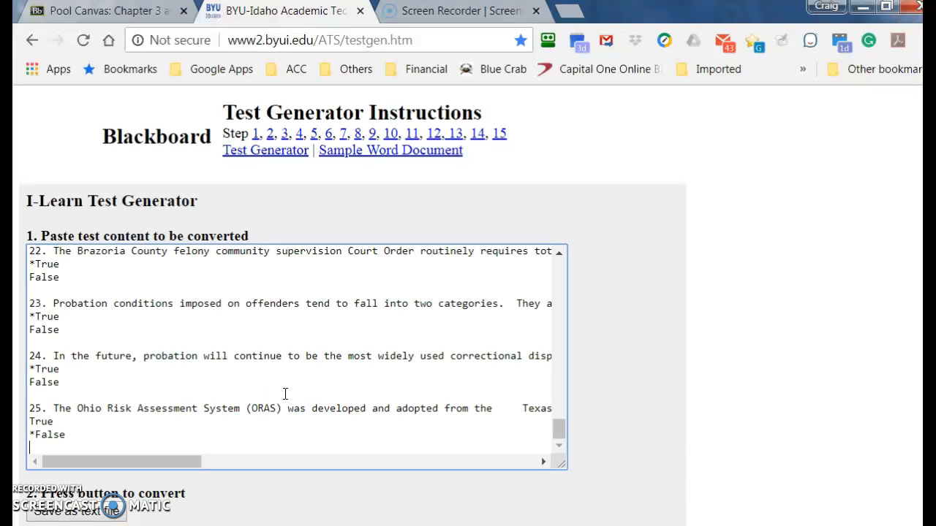
Convert the pasted quiz to a text file, overwriting the existing MC file in Downloads.
click(86, 512)
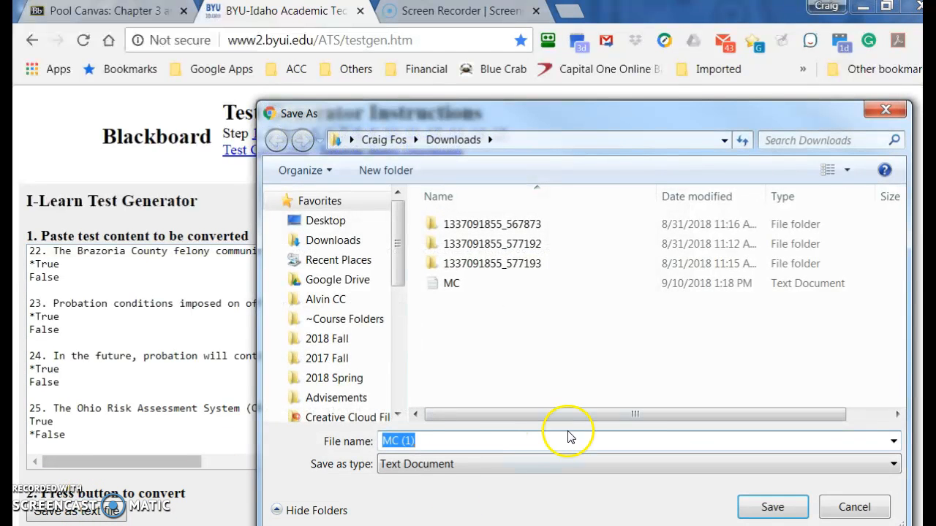
click(452, 284)
click(772, 506)
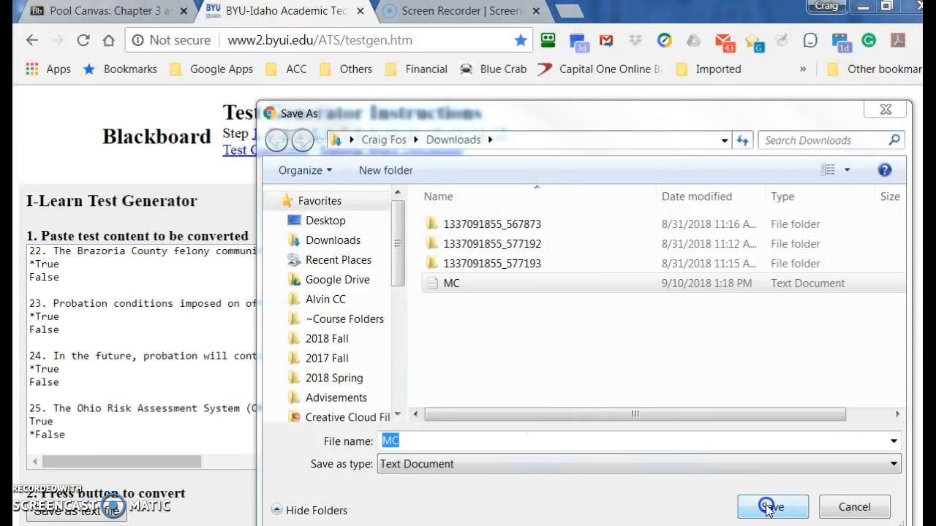
click(542, 303)
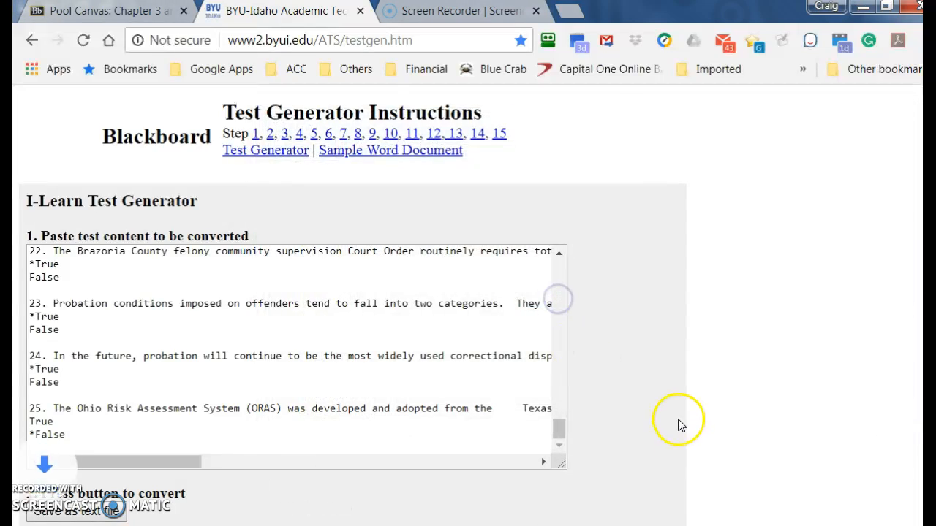
Return to the Blackboard Chapter 3 and 4 Quiz Pool and delete all of its old questions.
click(109, 18)
scroll(309, 274, up, 10)
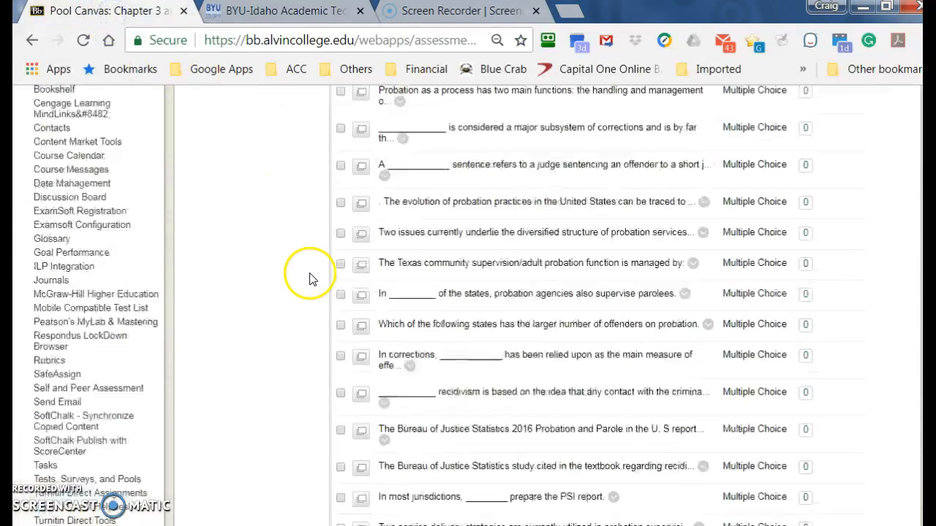
scroll(335, 314, down, 4)
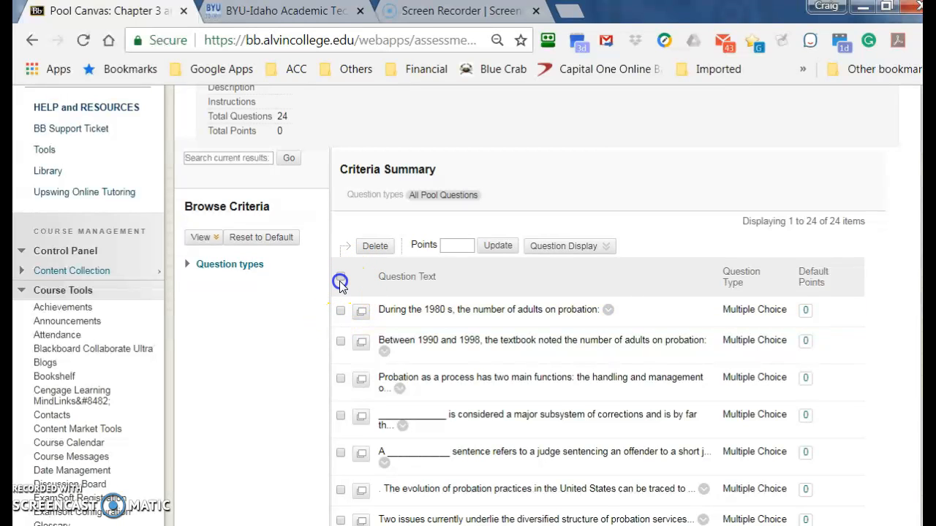
click(340, 282)
click(366, 247)
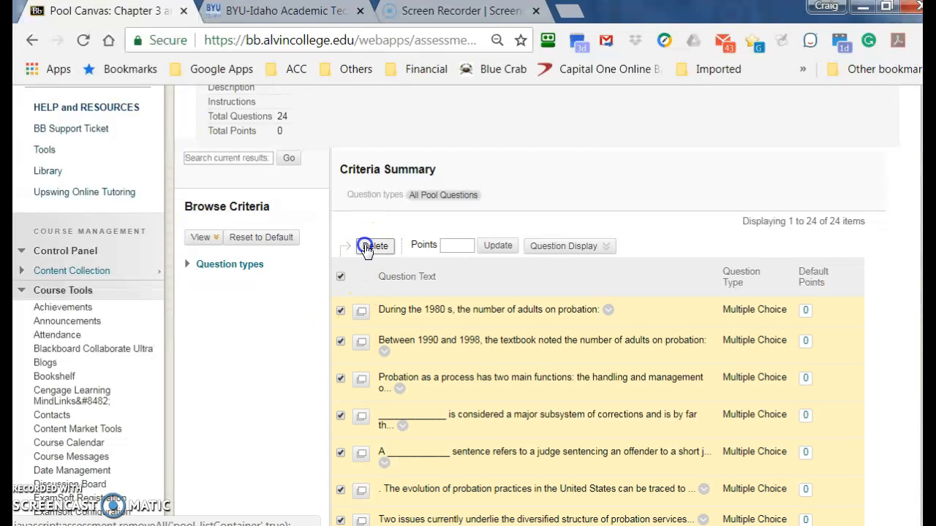
click(567, 141)
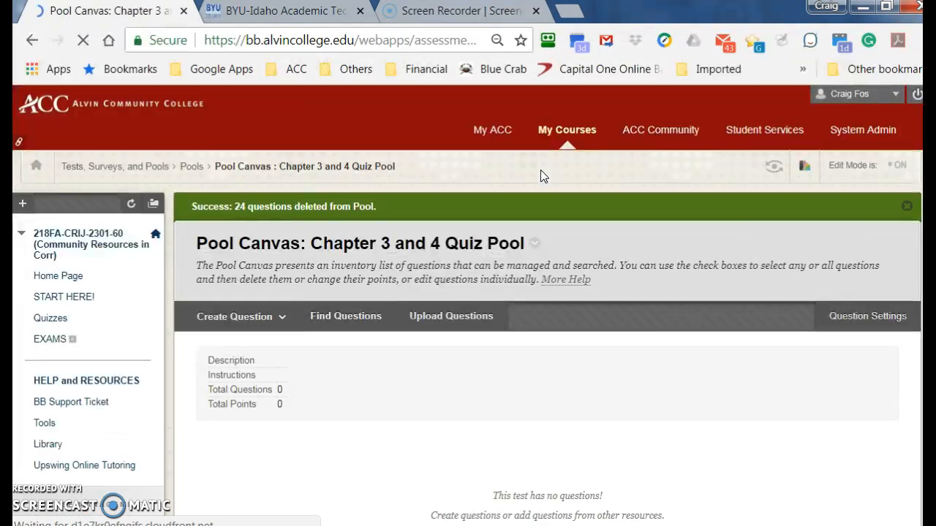
Upload the questions from MC.txt into the emptied Chapter 3 and 4 Quiz Pool.
scroll(511, 219, down, 2)
click(484, 226)
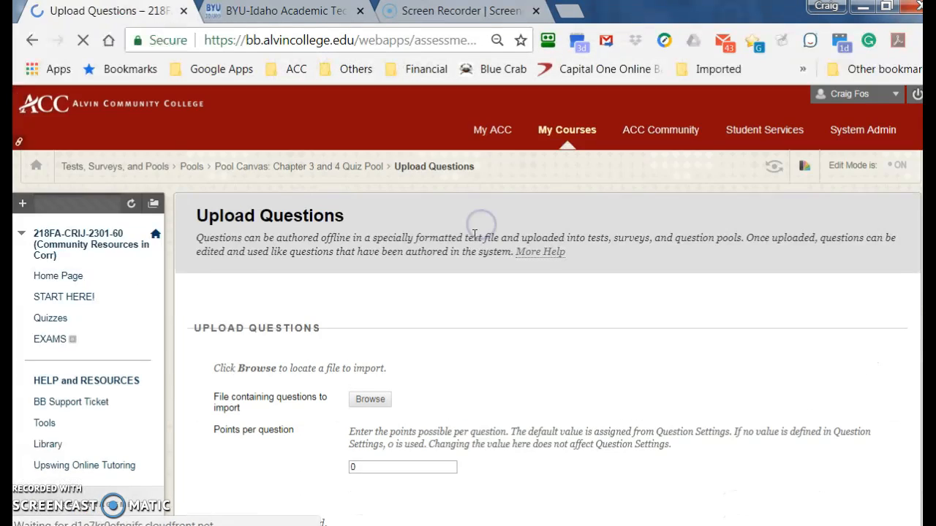
click(370, 399)
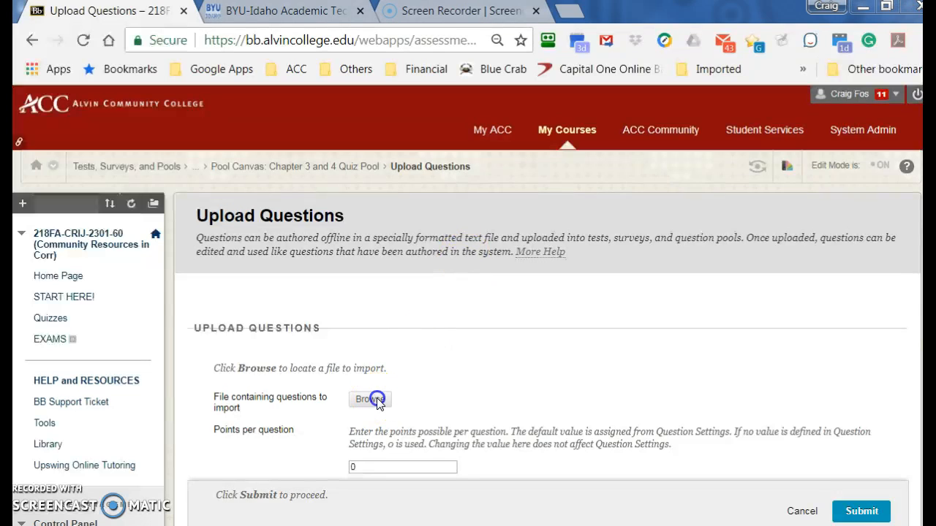
click(399, 465)
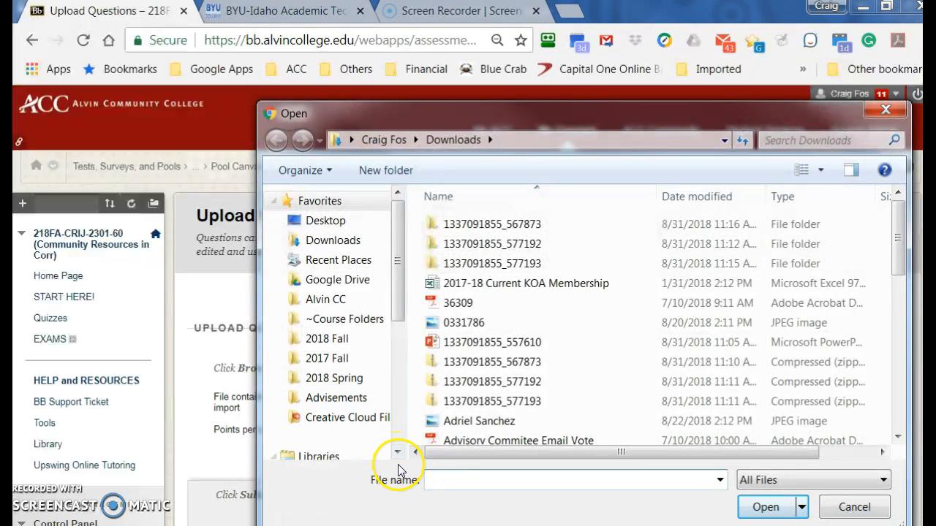
text(m)
click(443, 499)
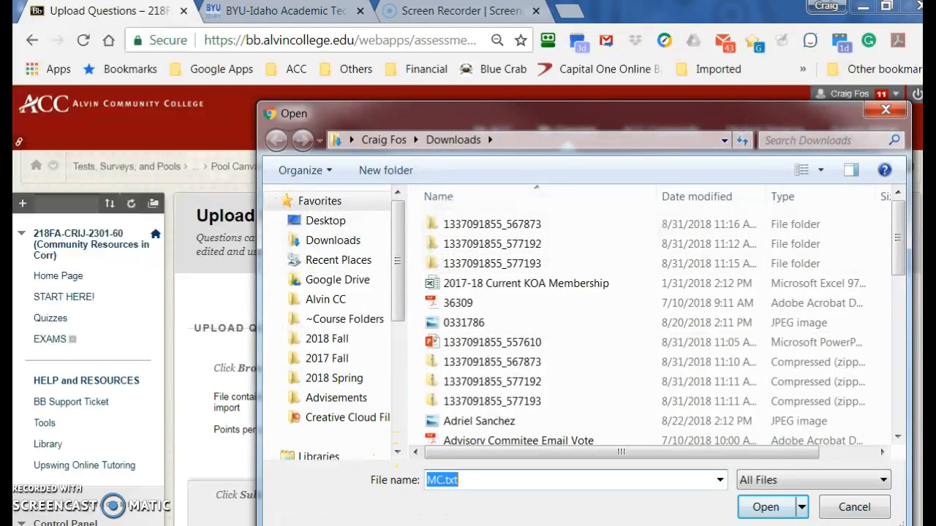
click(765, 506)
click(857, 511)
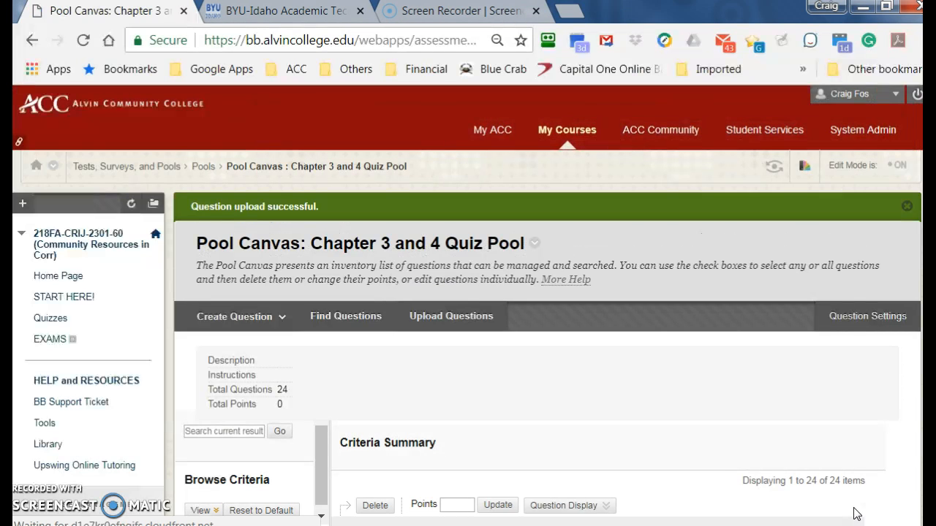
Check the uploaded question types and inspect the details of the Multiple Answer question about revocation of supervision.
scroll(696, 418, down, 3)
scroll(696, 417, down, 6)
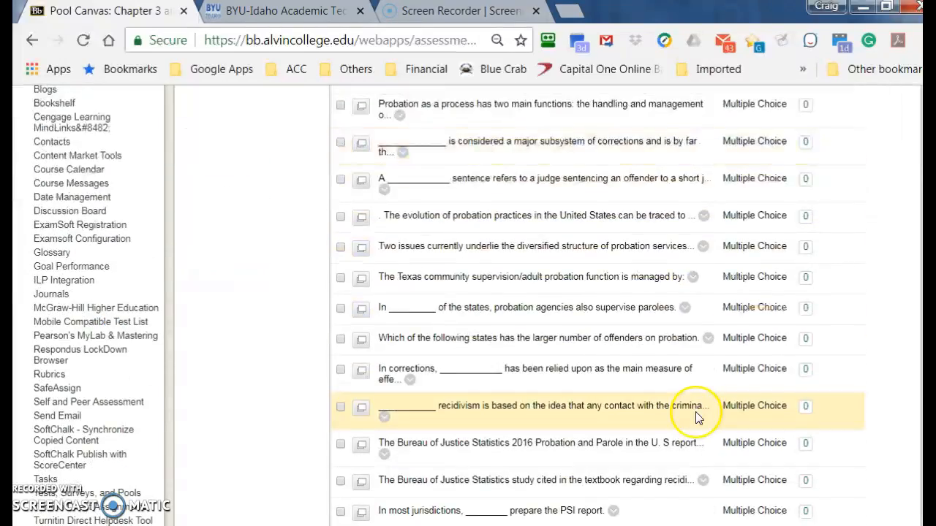
scroll(695, 417, down, 2)
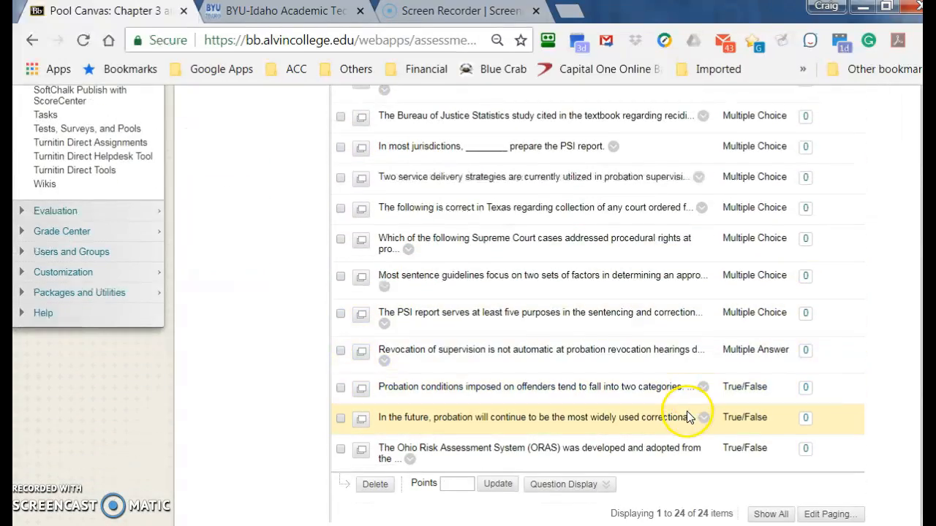
click(360, 352)
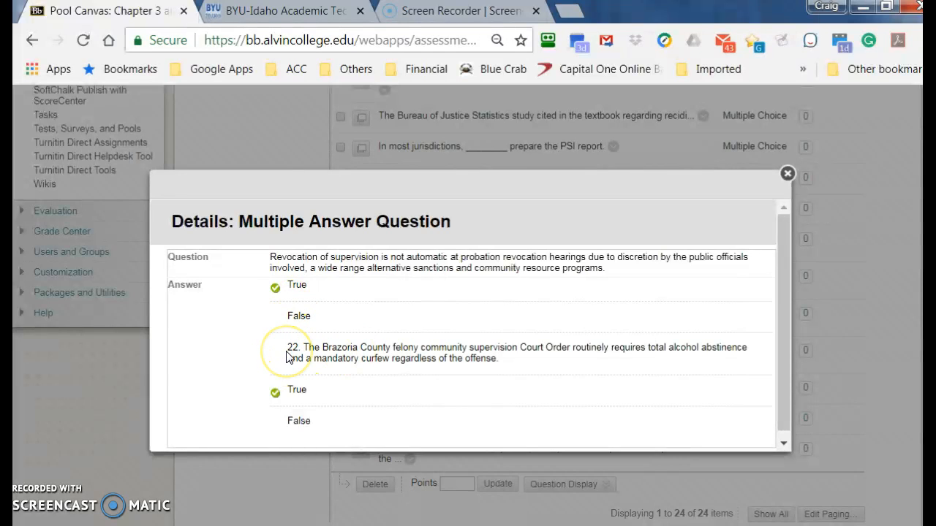
click(787, 175)
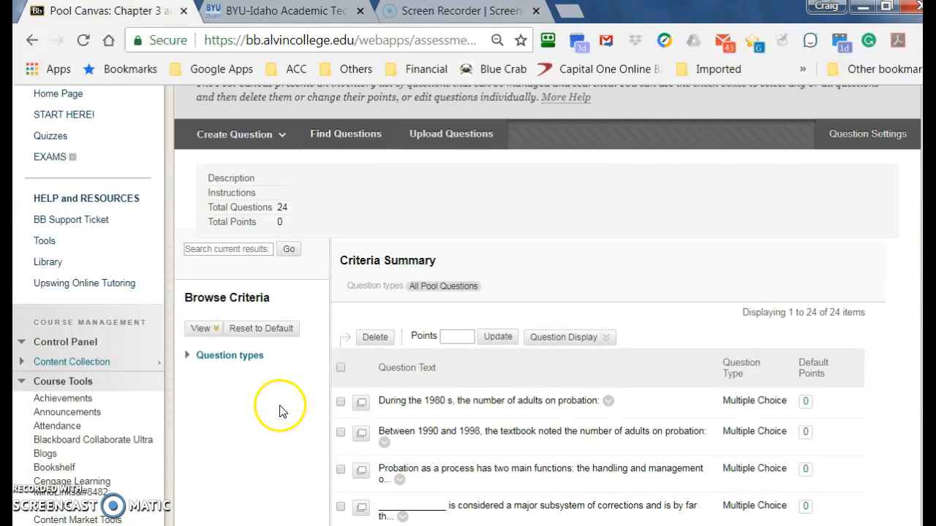
Select every newly uploaded question in the pool and delete them all.
click(341, 367)
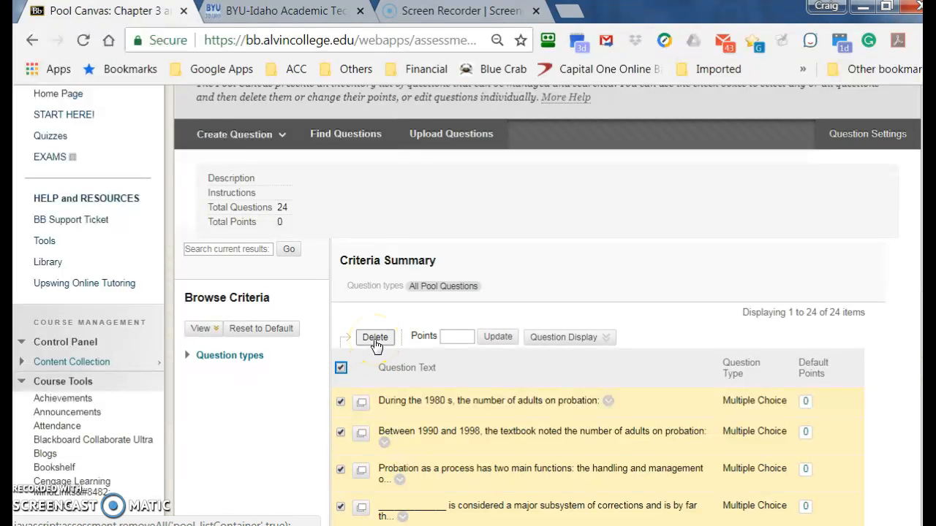
click(375, 340)
click(566, 139)
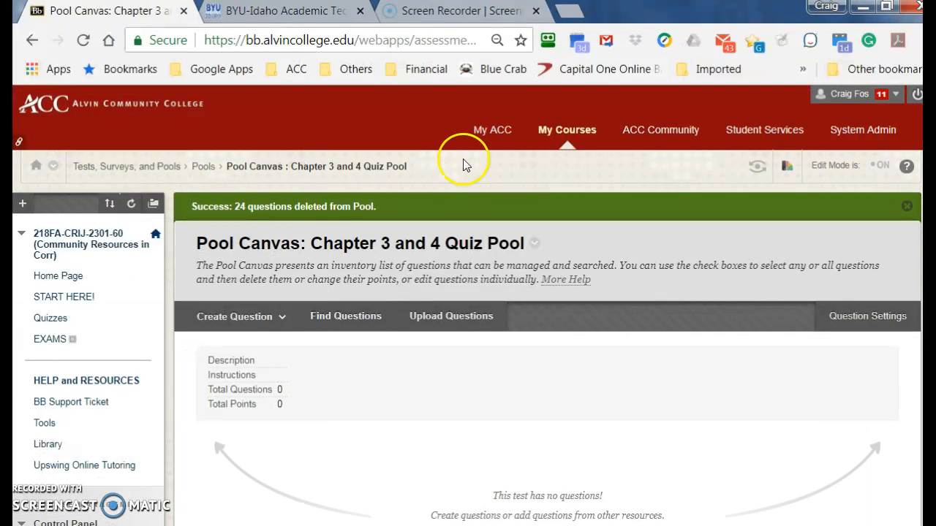
Upload MC.txt from Downloads into the pool again and submit the import.
click(451, 316)
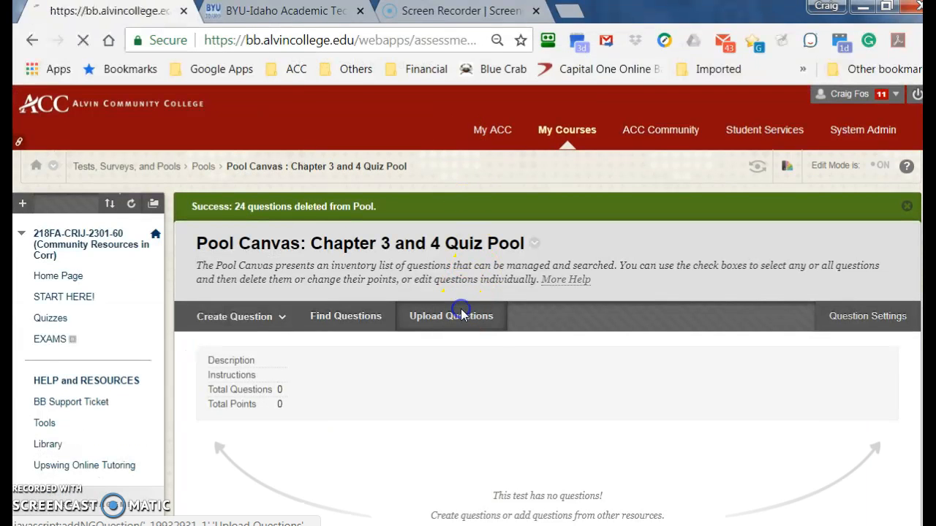
click(370, 398)
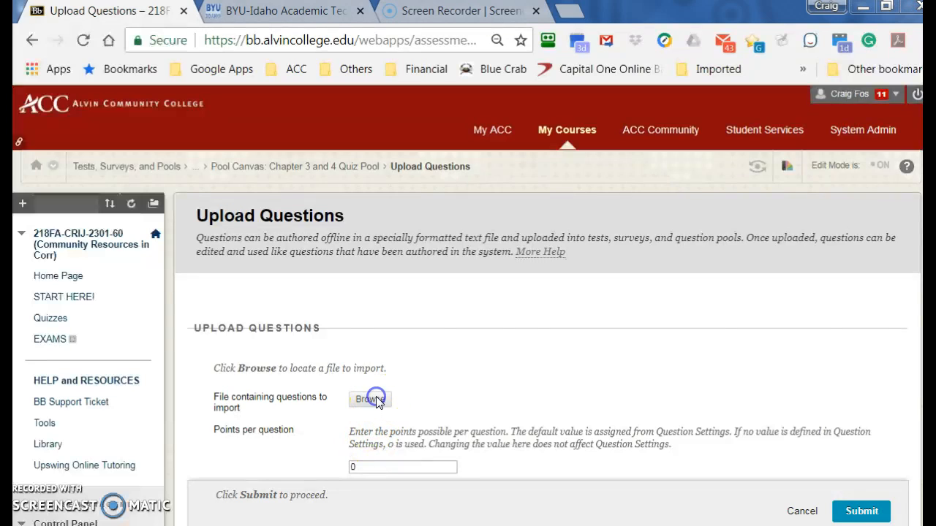
text(m)
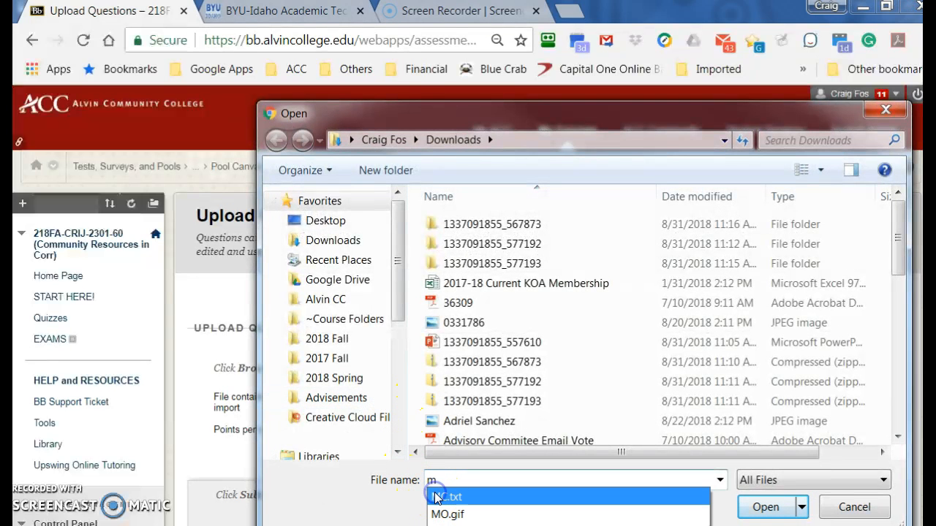
click(435, 498)
click(764, 507)
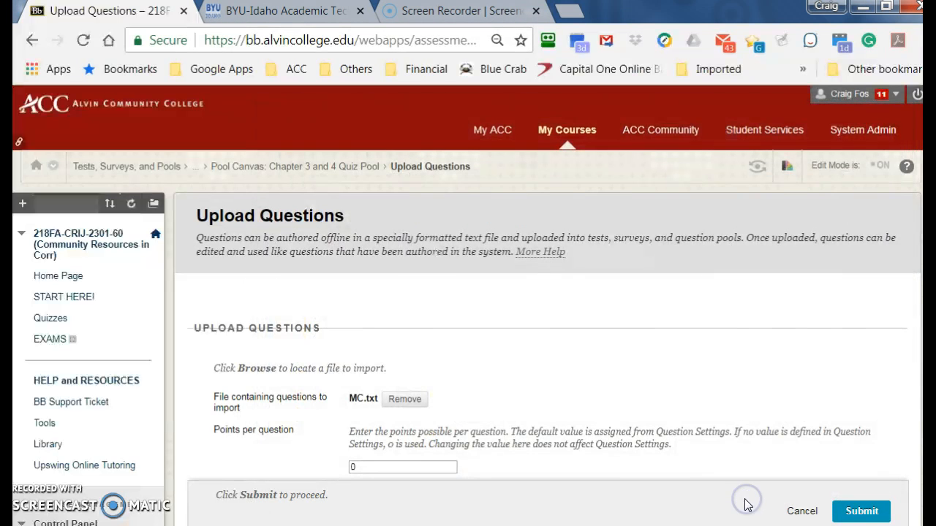
click(846, 512)
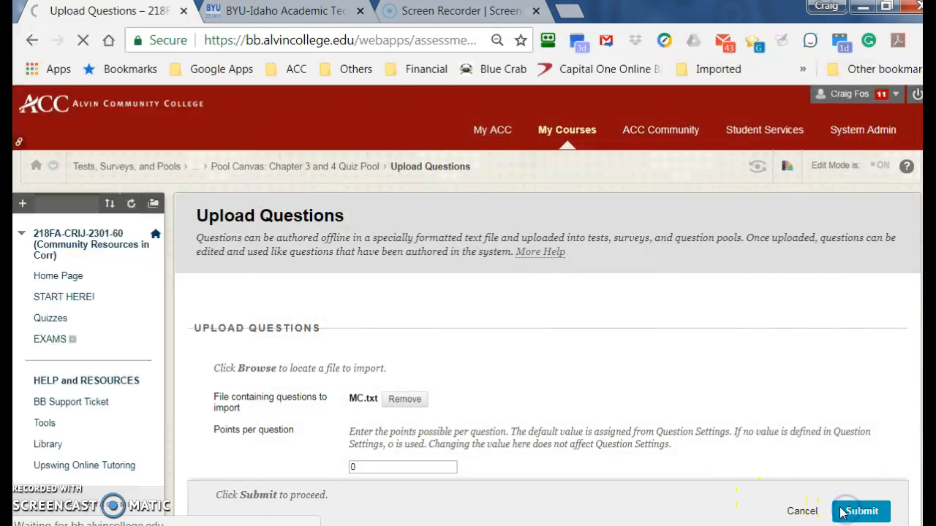